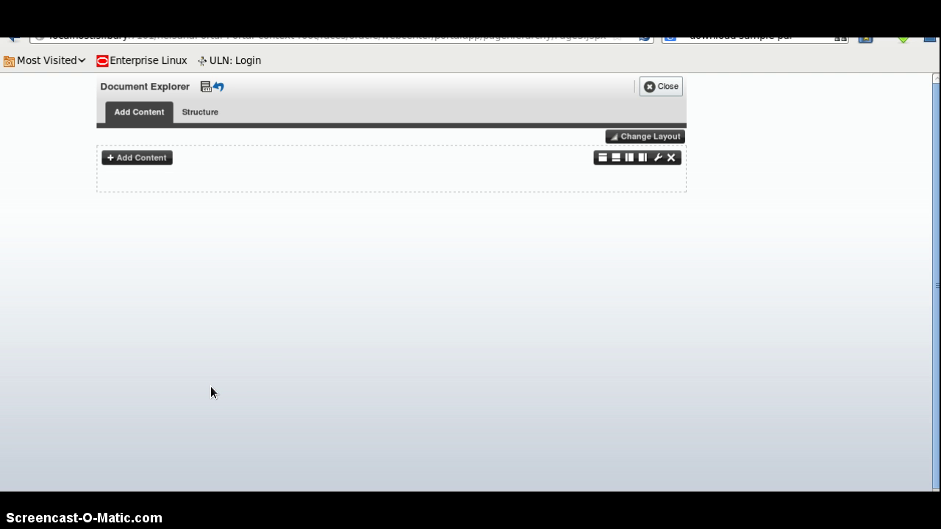
- Close the page editor and reopen the Document Explorer page for editing from the portal's page administration
click(659, 87)
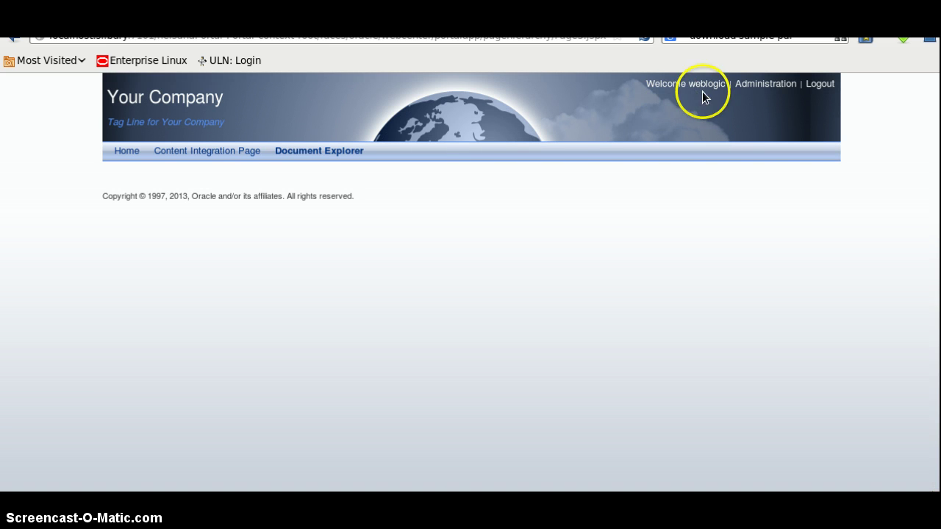
click(756, 88)
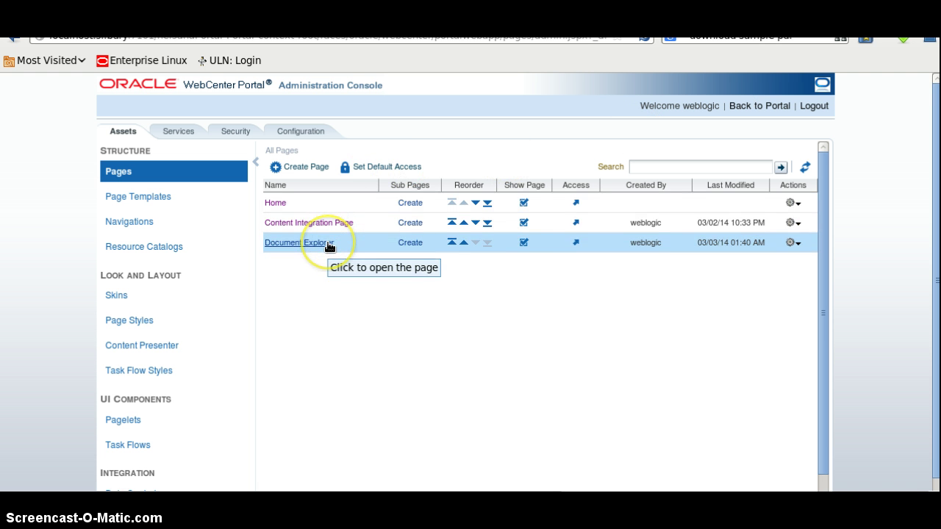
click(523, 243)
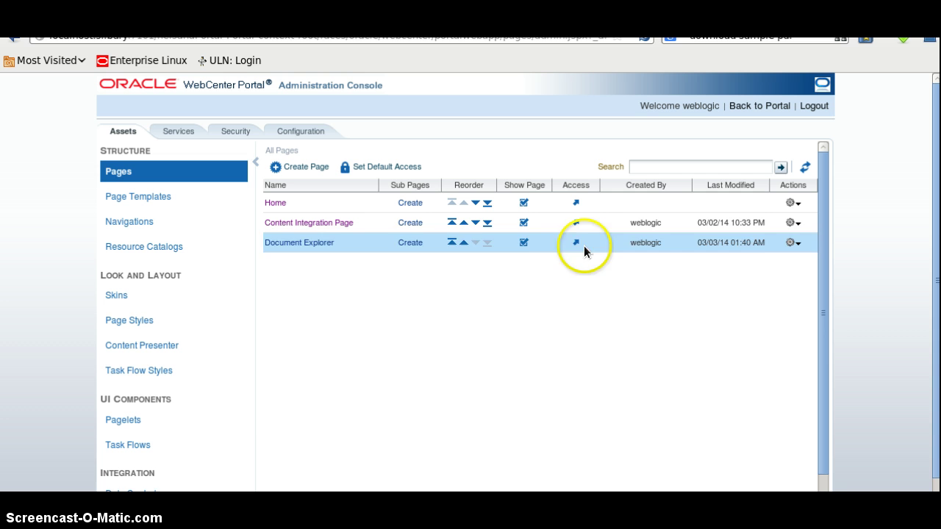
click(799, 245)
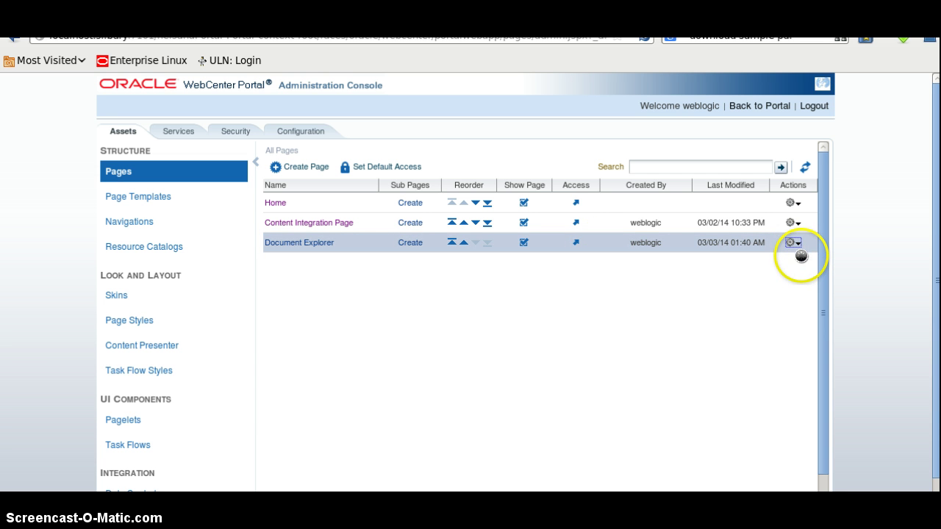
click(773, 258)
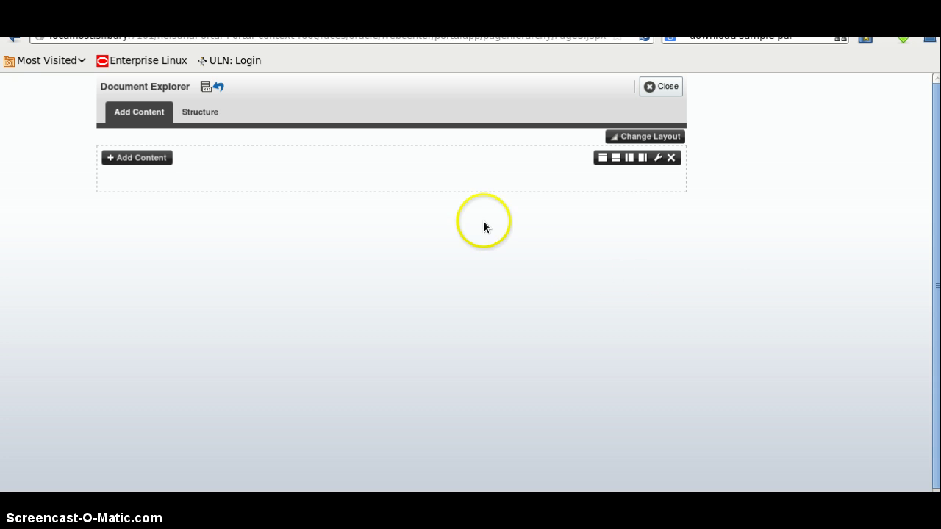
- Add the Document Explorer component from the Content Management catalog folder to the page and close the page editor
click(149, 159)
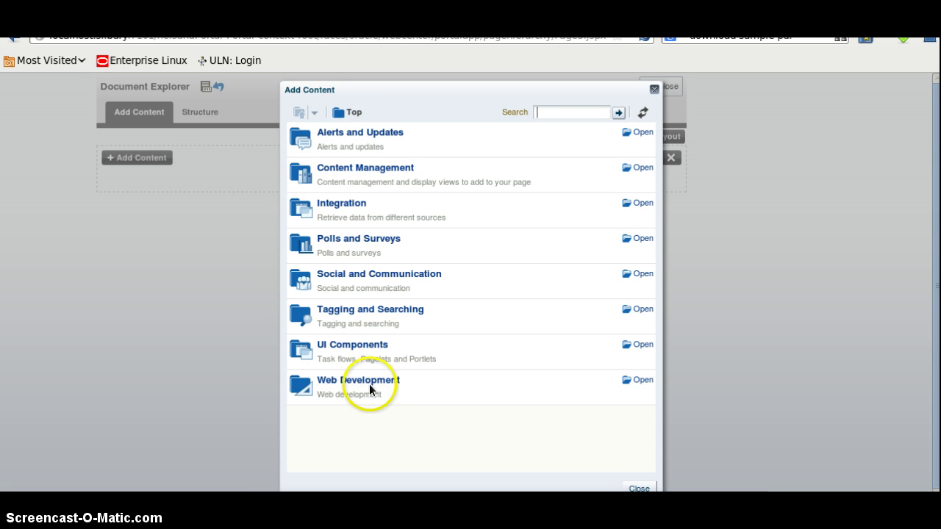
click(642, 169)
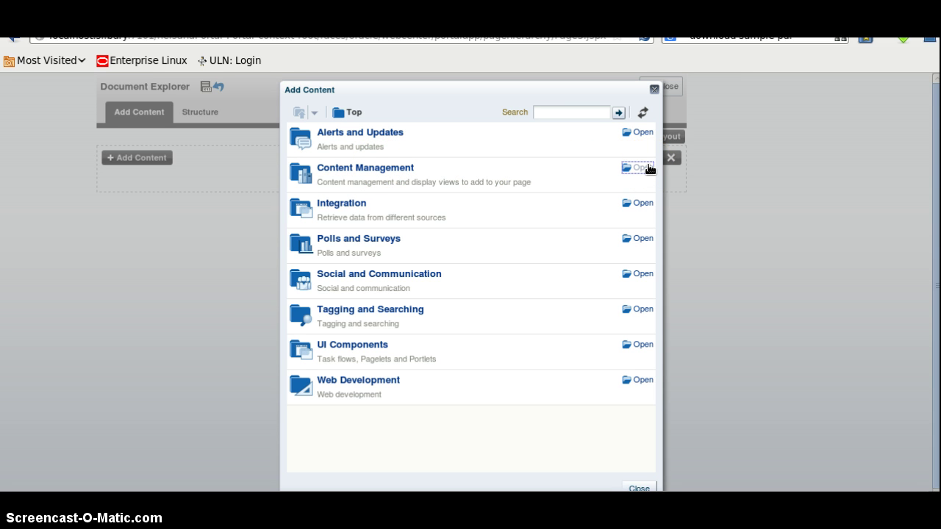
click(646, 170)
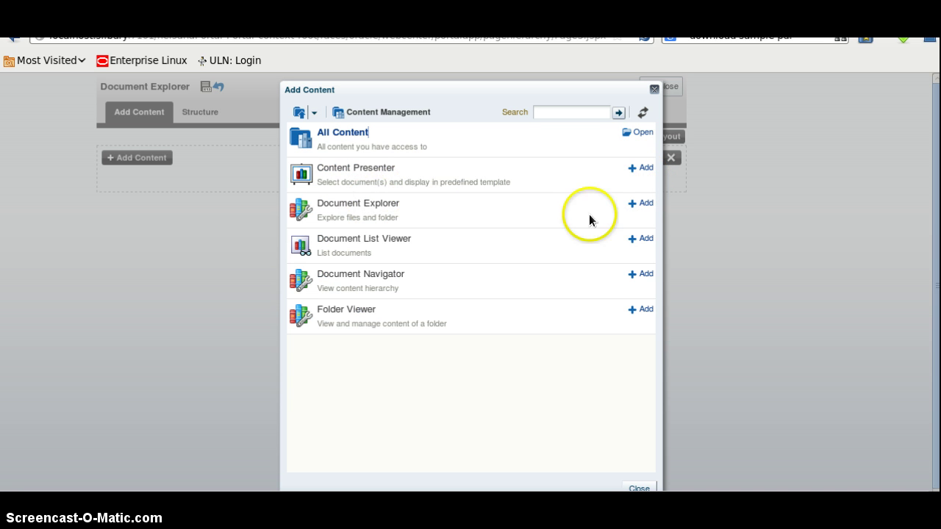
click(646, 206)
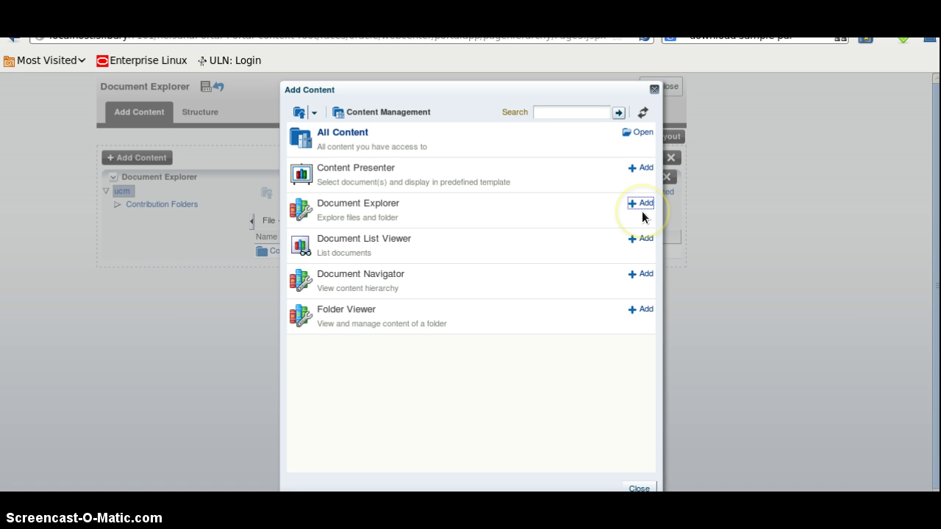
click(654, 89)
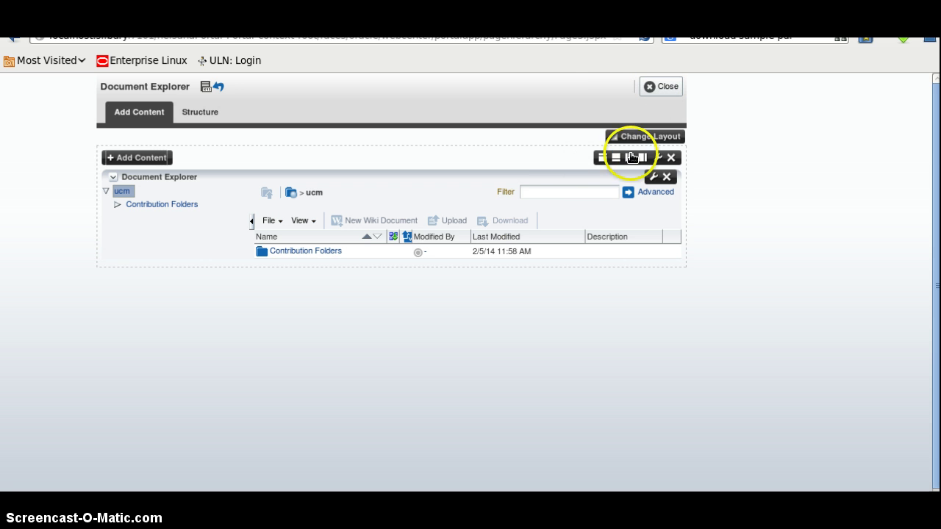
click(664, 89)
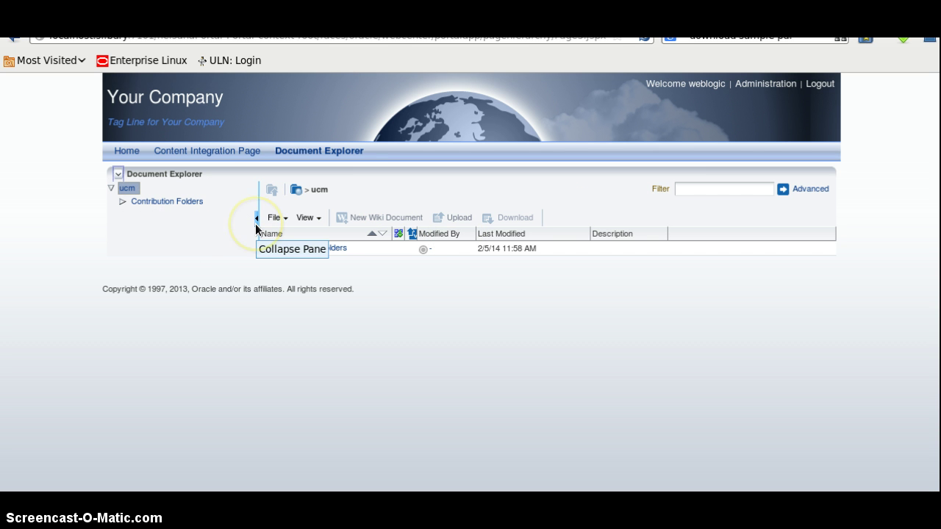
- Collapse the folder tree pane of the Document Explorer and expand it again
click(256, 221)
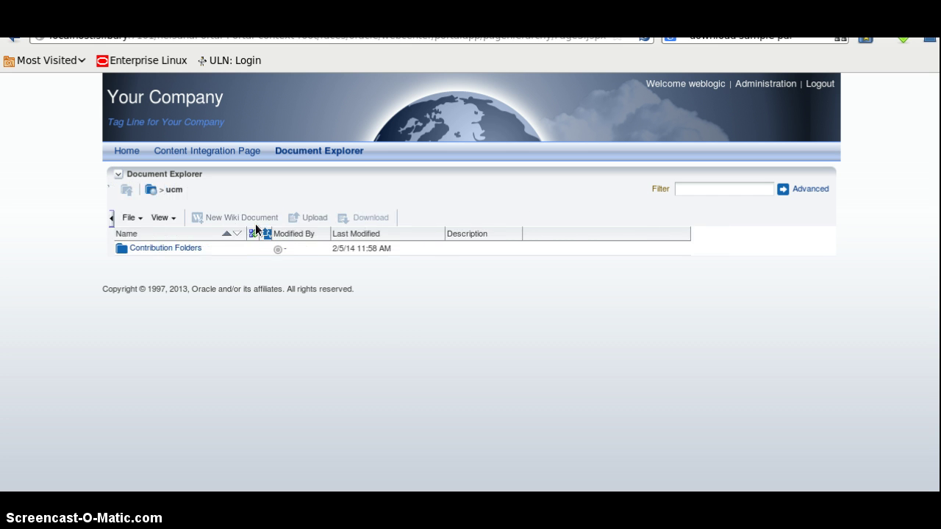
click(115, 223)
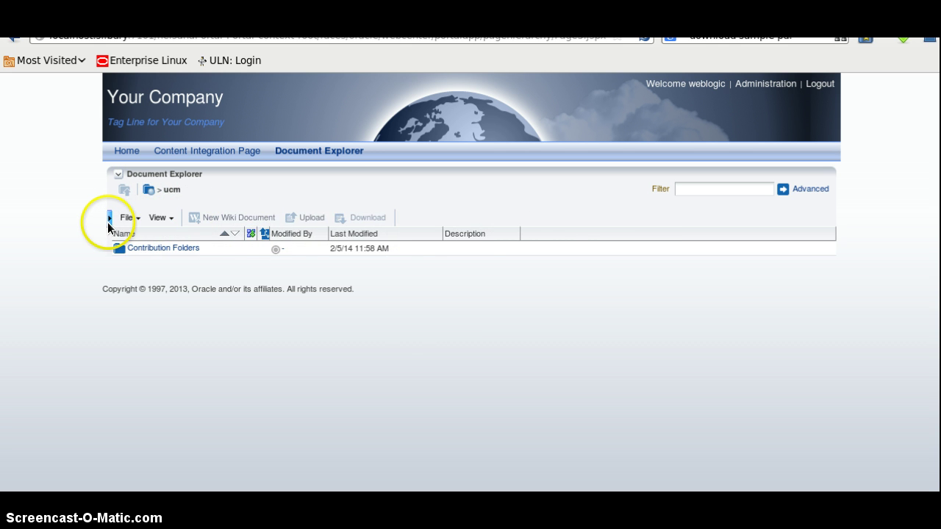
click(110, 221)
- Create a new folder named "Demo Foler" inside Contribution Folders
click(299, 249)
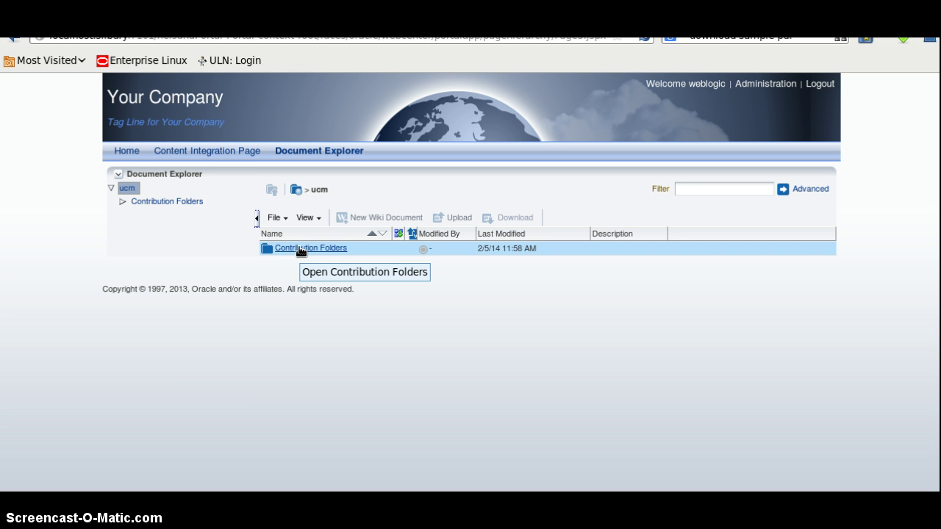
click(299, 259)
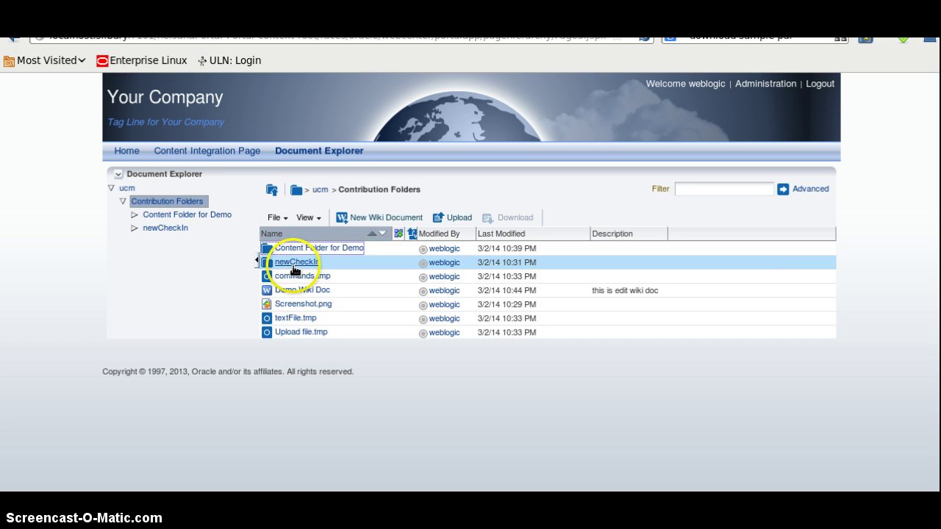
click(283, 221)
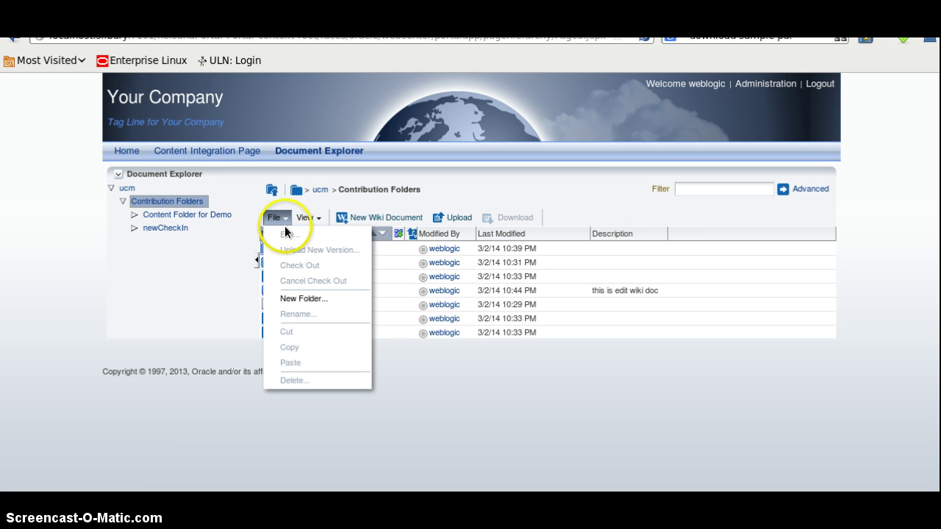
click(297, 299)
click(365, 316)
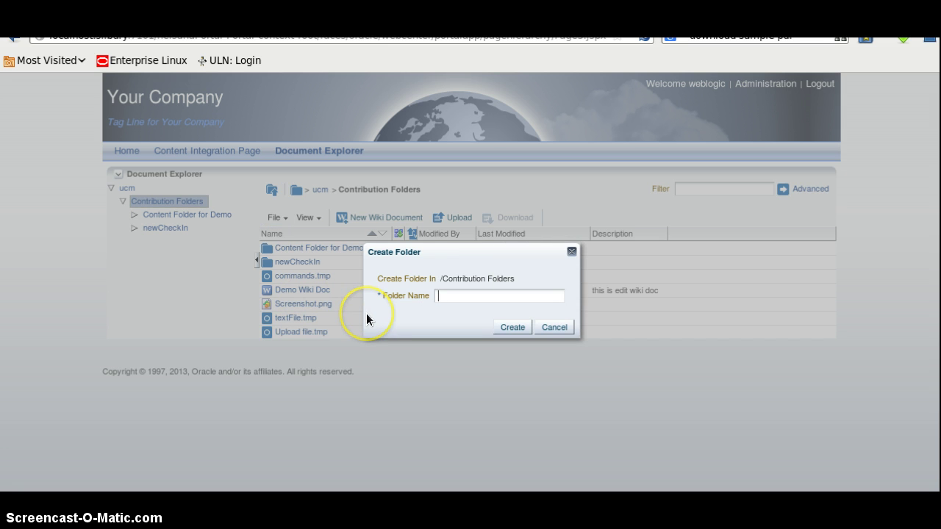
text(Demo Foler)
click(530, 328)
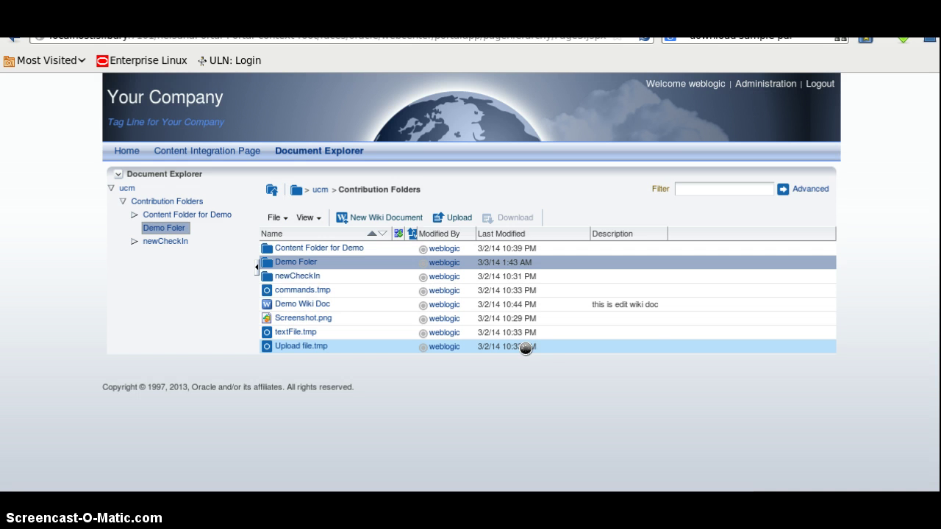
- Start a document upload into the Demo Foler folder, with the browser window moved aside to expose the desktop files
click(303, 264)
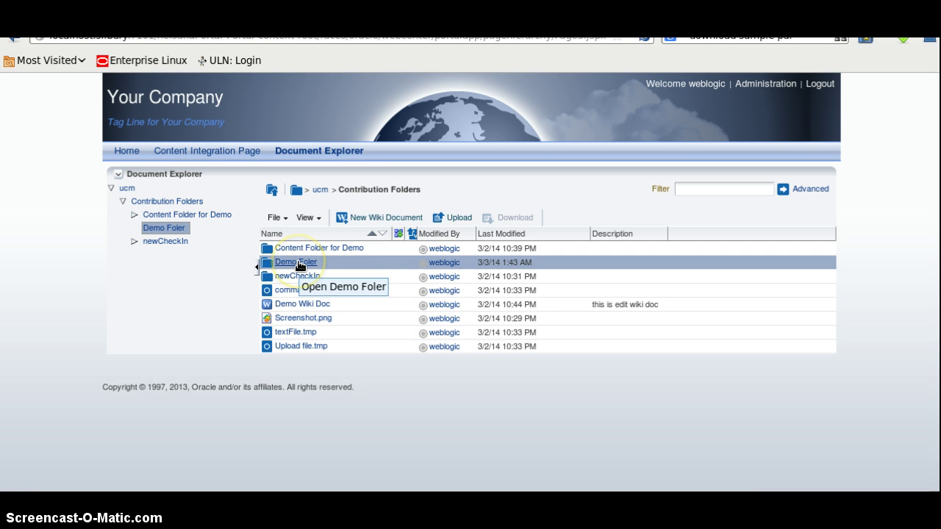
click(299, 263)
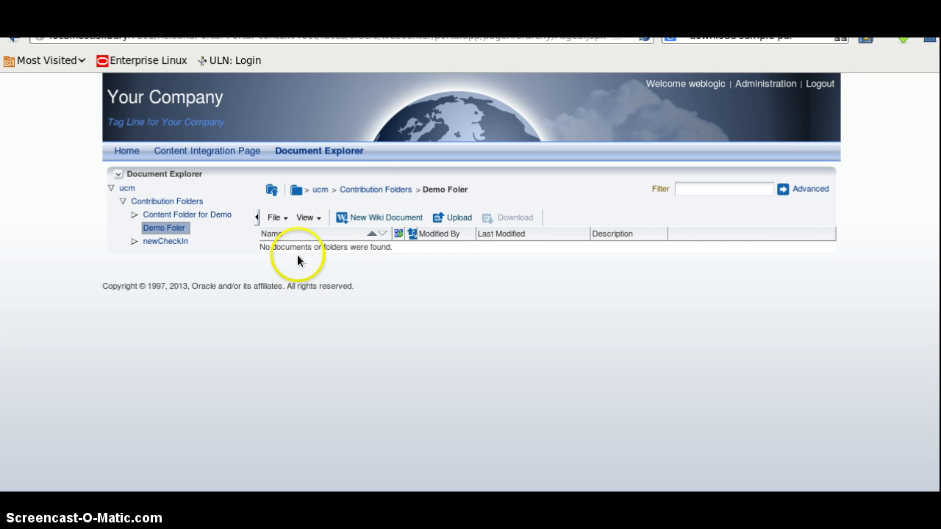
click(449, 219)
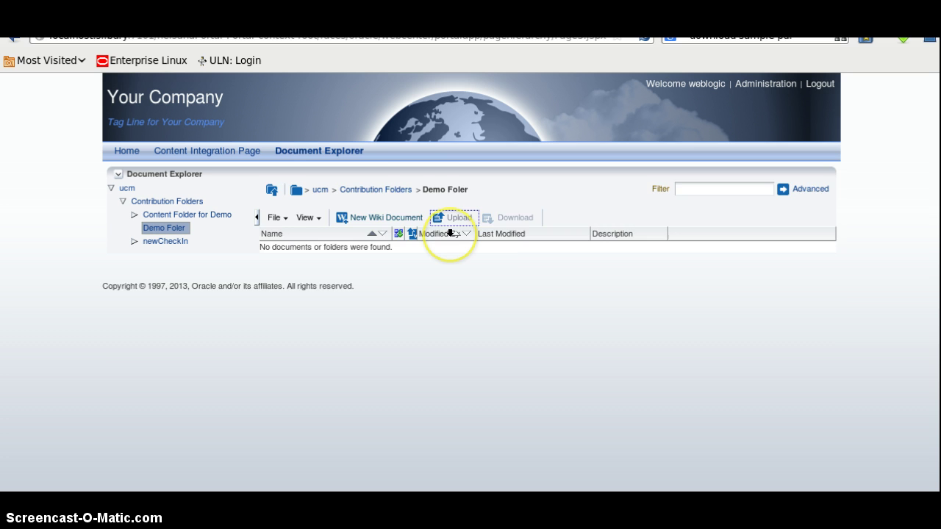
click(918, 43)
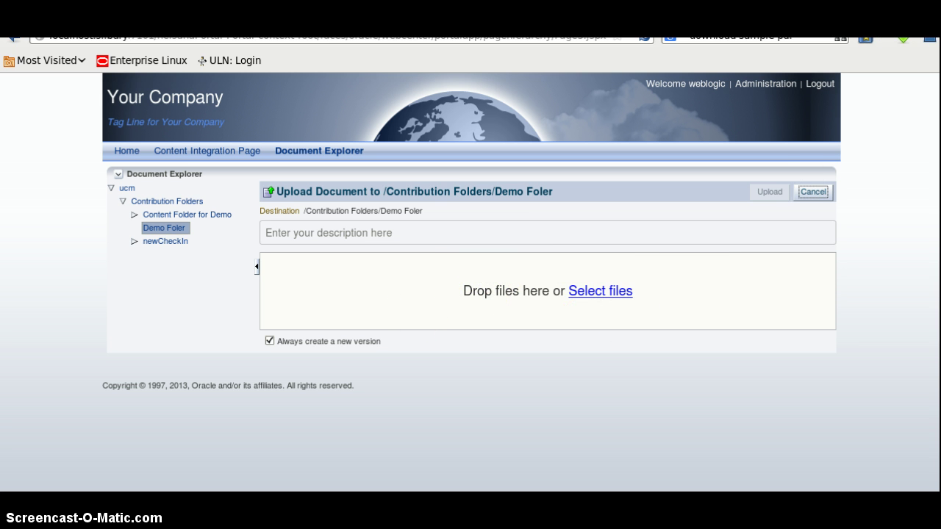
double_click(729, 36)
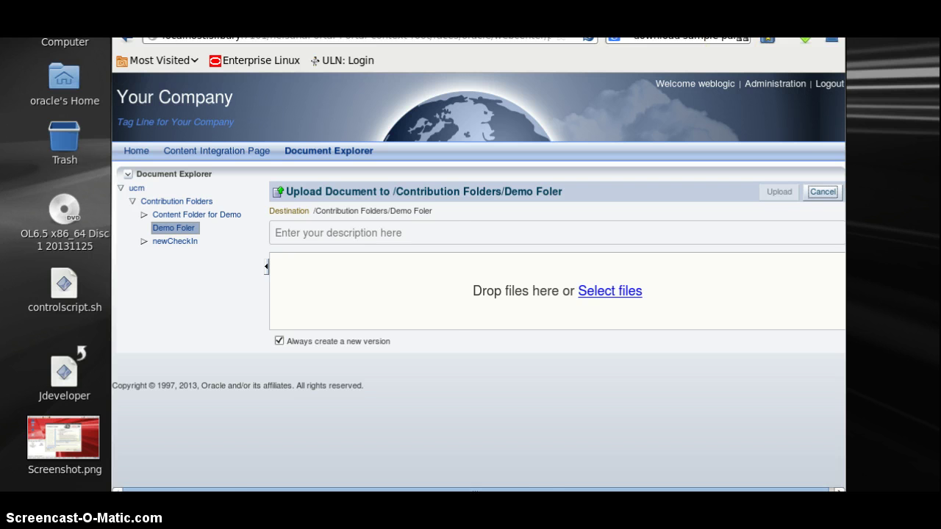
drag(312, 37, 389, 36)
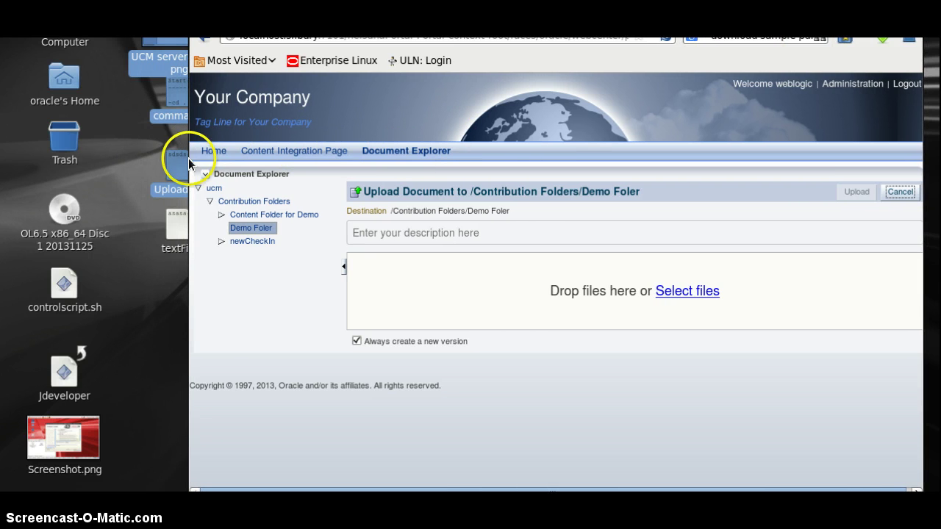
- Add the desktop files Upload file, UCM server started.png and commands to the upload list and clear them again
drag(169, 164, 439, 290)
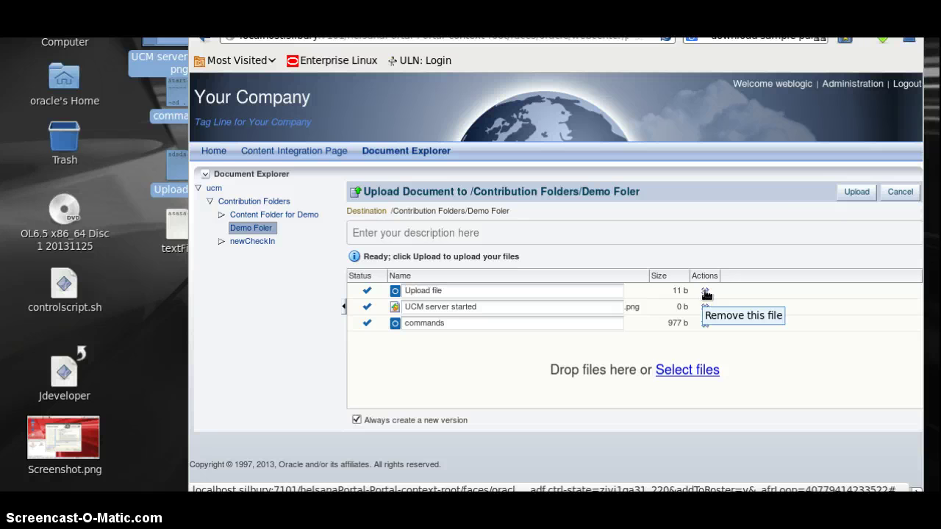
click(849, 191)
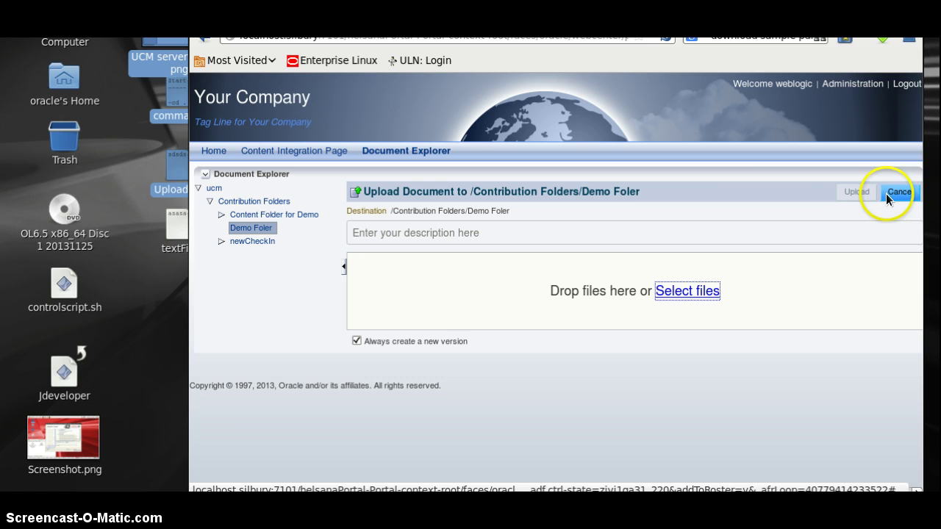
- Upload the desktop file textFile to Demo Foler with the description "test file"
click(583, 229)
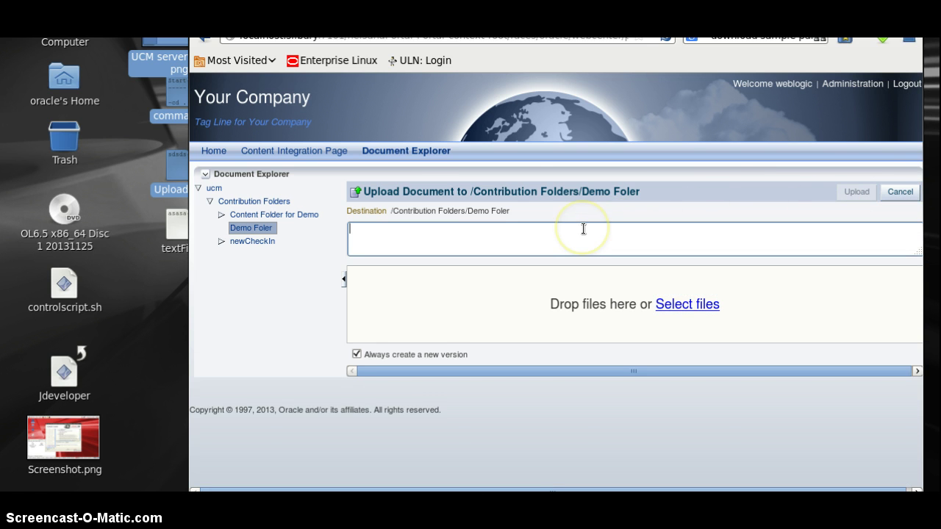
text(test file)
drag(156, 255, 416, 299)
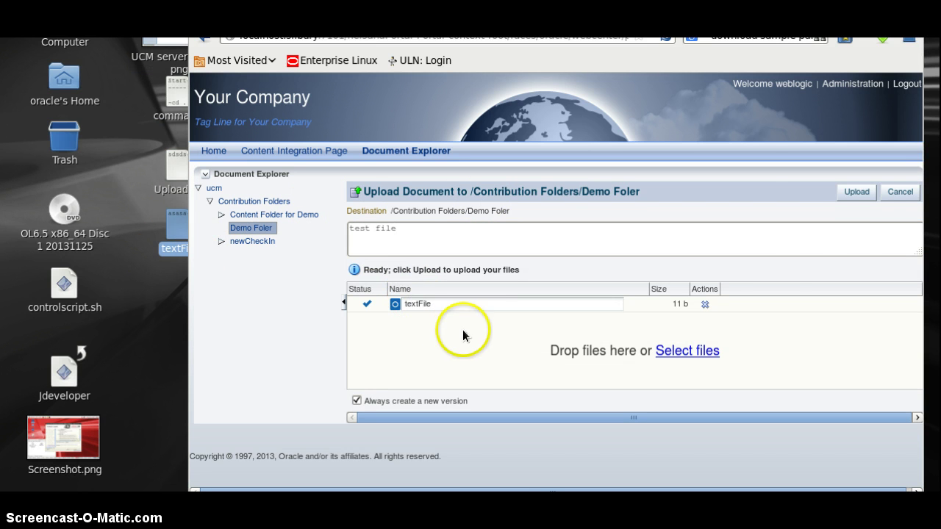
click(856, 192)
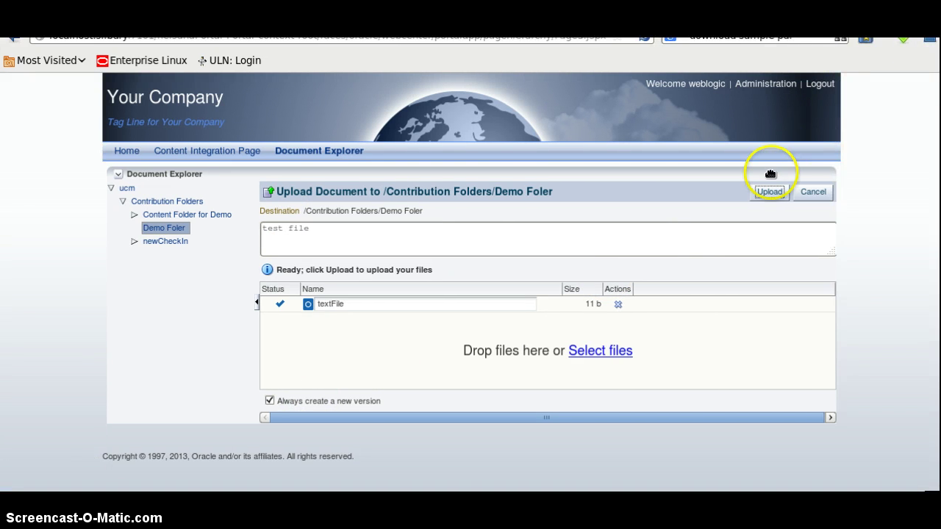
click(671, 195)
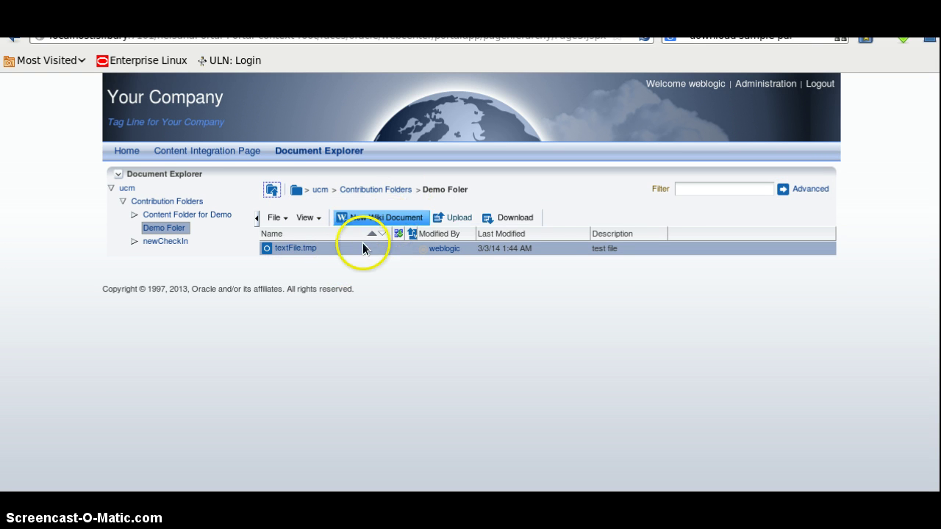
- Review the available file and view actions for textFile.tmp and examine its details, including the identifier and version history
click(284, 220)
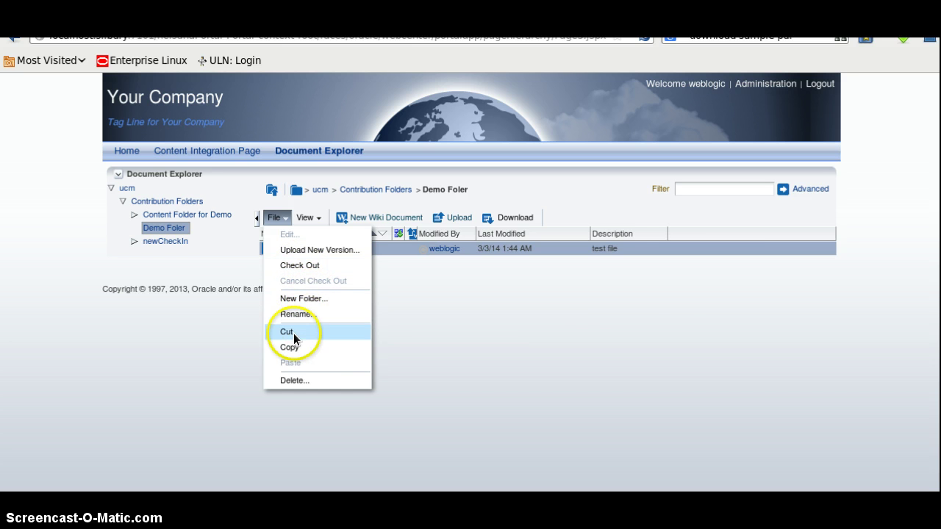
click(319, 219)
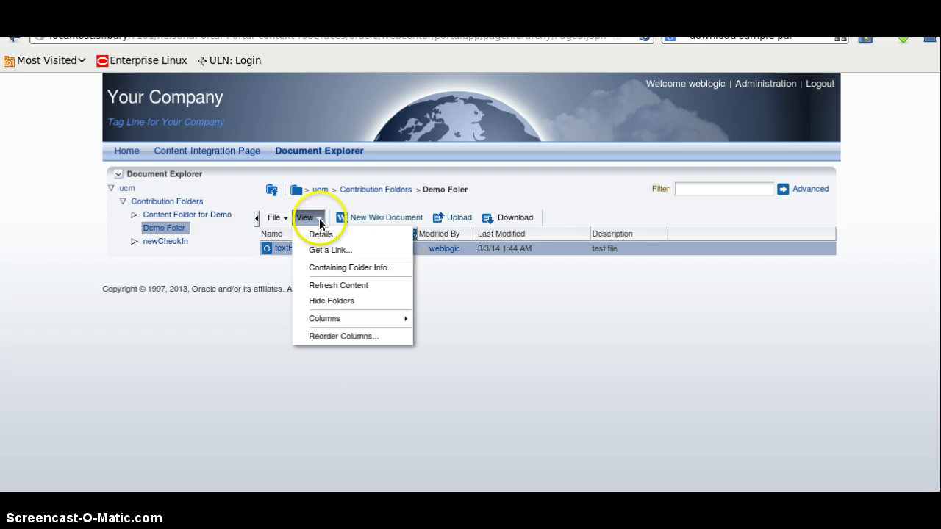
click(320, 230)
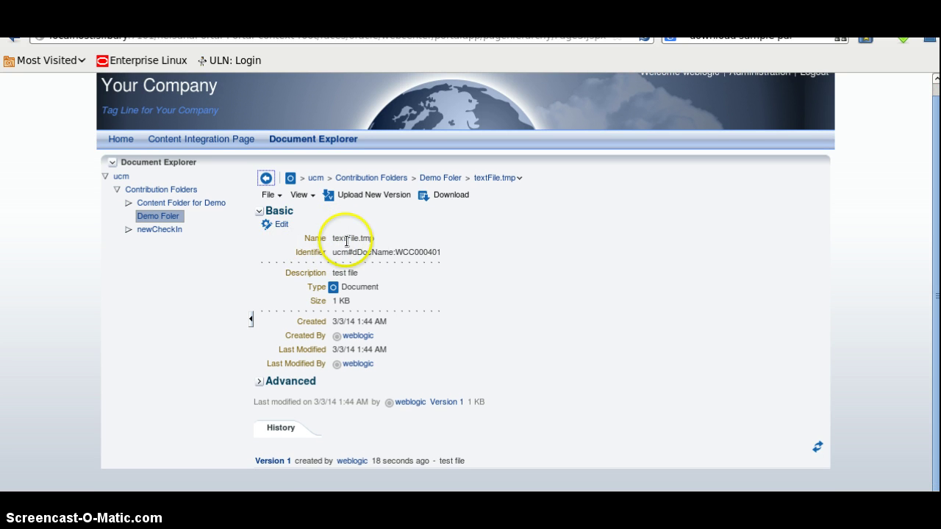
double_click(430, 252)
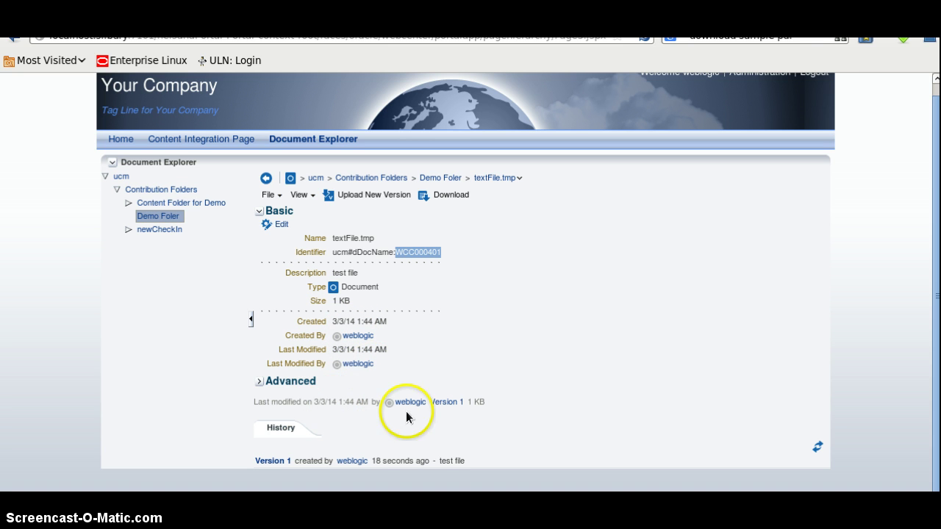
click(283, 450)
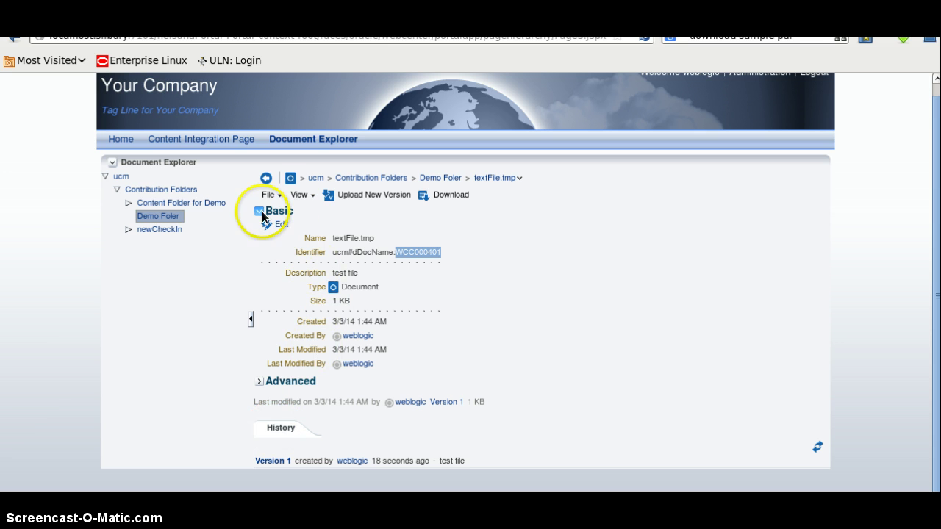
- Leave the textFile.tmp details and go back through Demo Foler to the Contribution Folders listing
click(301, 195)
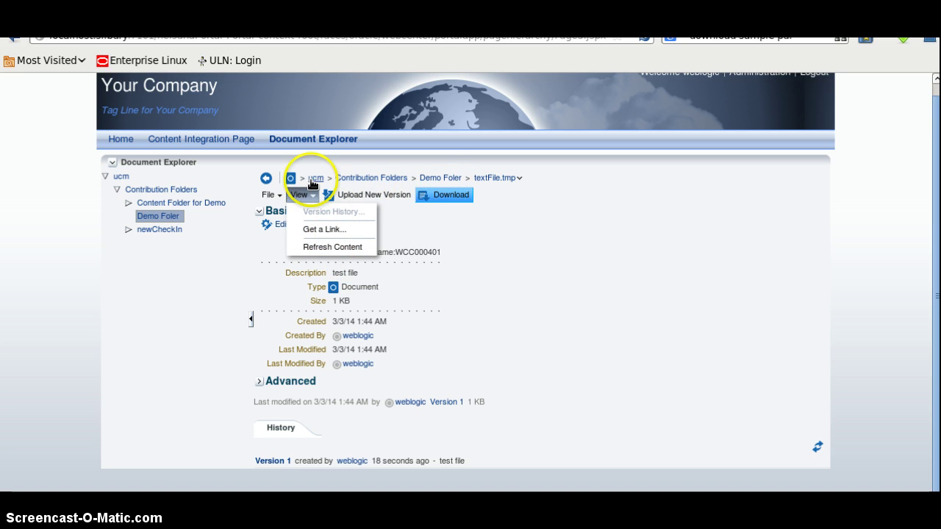
click(444, 182)
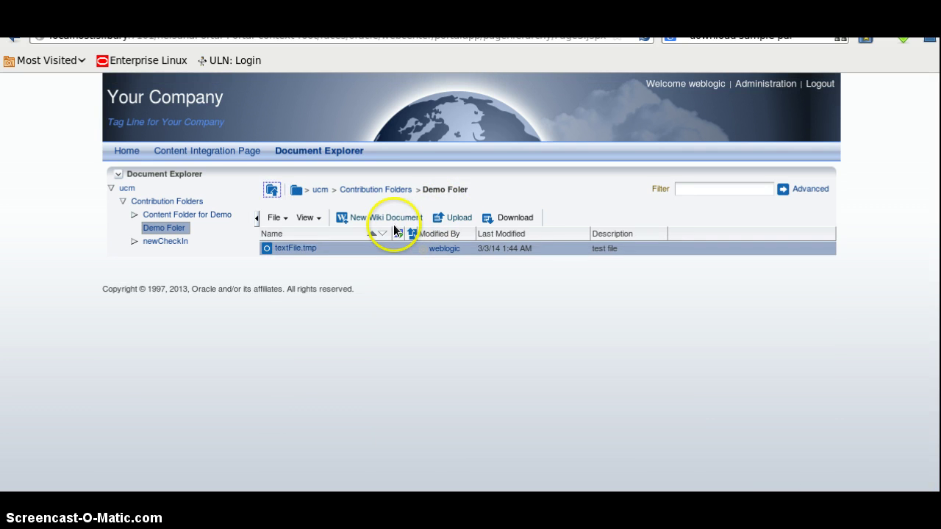
click(392, 193)
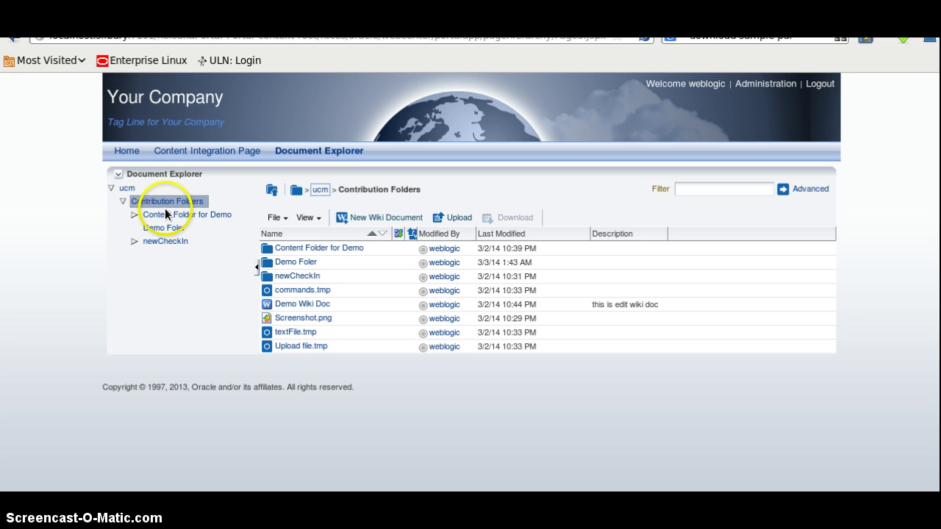
click(300, 277)
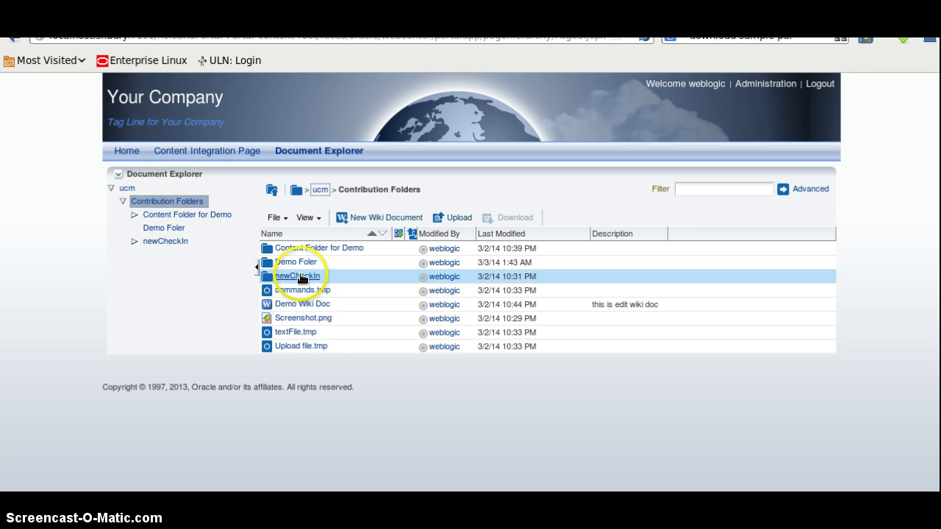
- Start a new wiki document in Contribution Folders and title it "Demo Wiki Document"
click(375, 218)
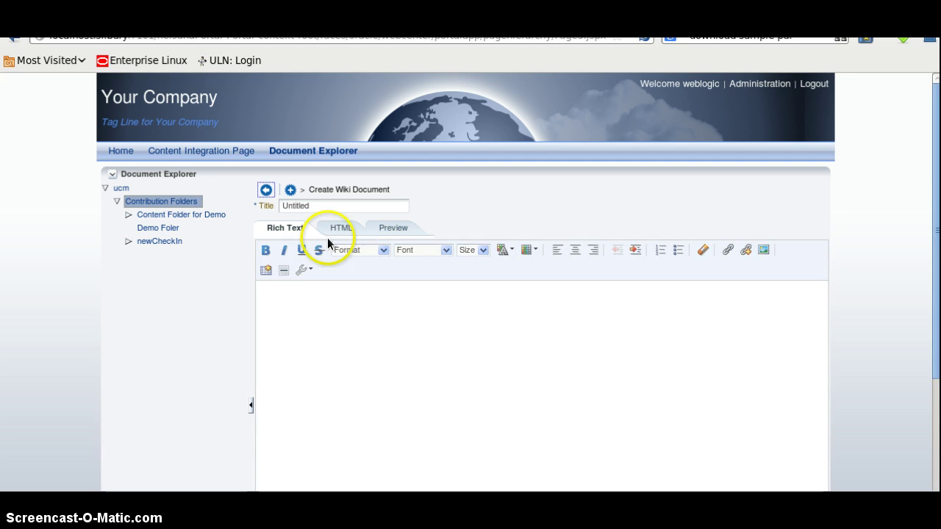
click(316, 205)
drag(325, 202, 266, 203)
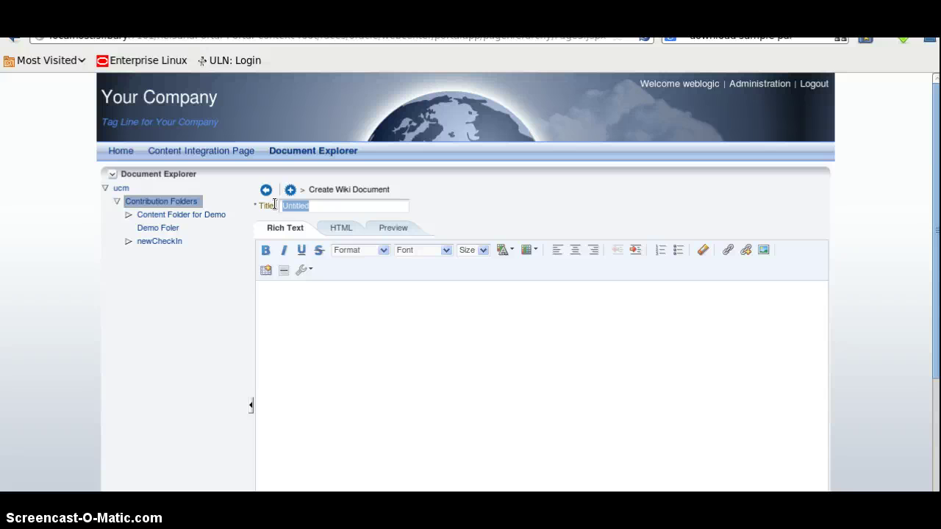
text(Demo Wiki Document)
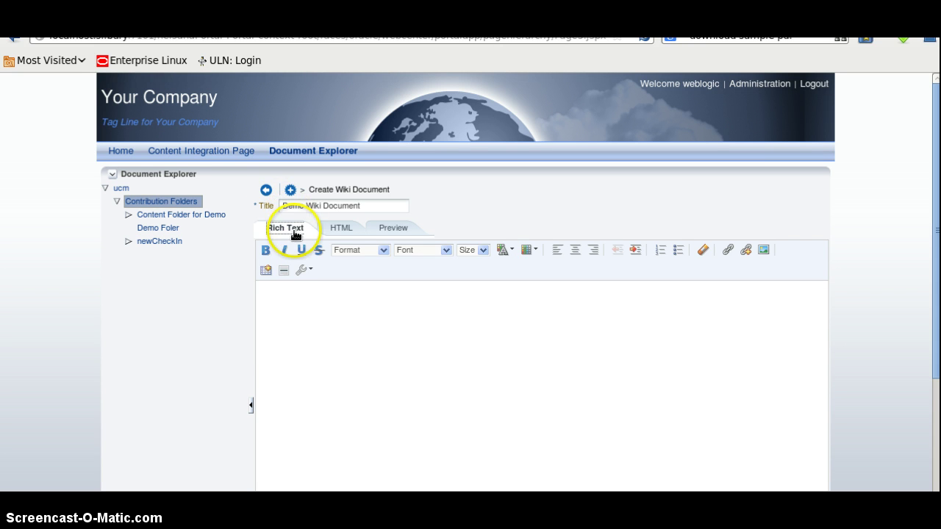
- Enter "This is demo wiki document" as the rich text body and create the wiki document
click(342, 229)
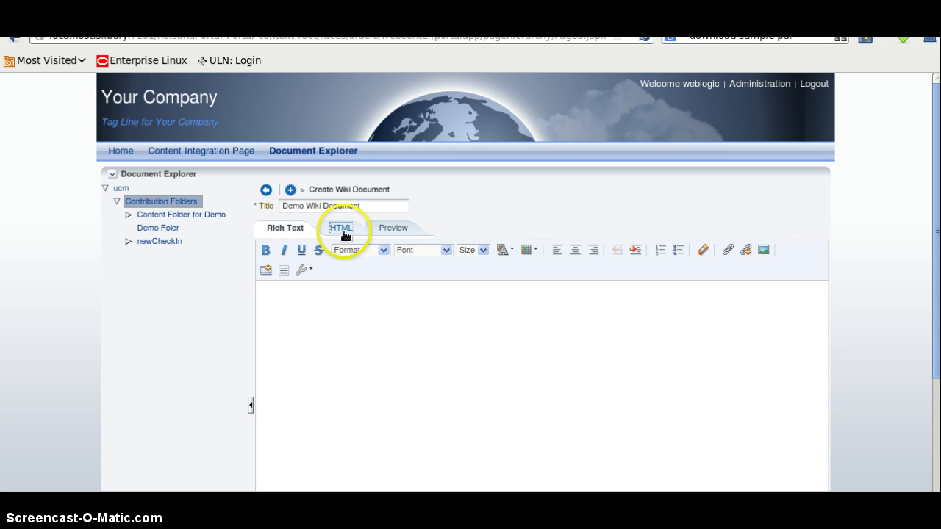
click(389, 228)
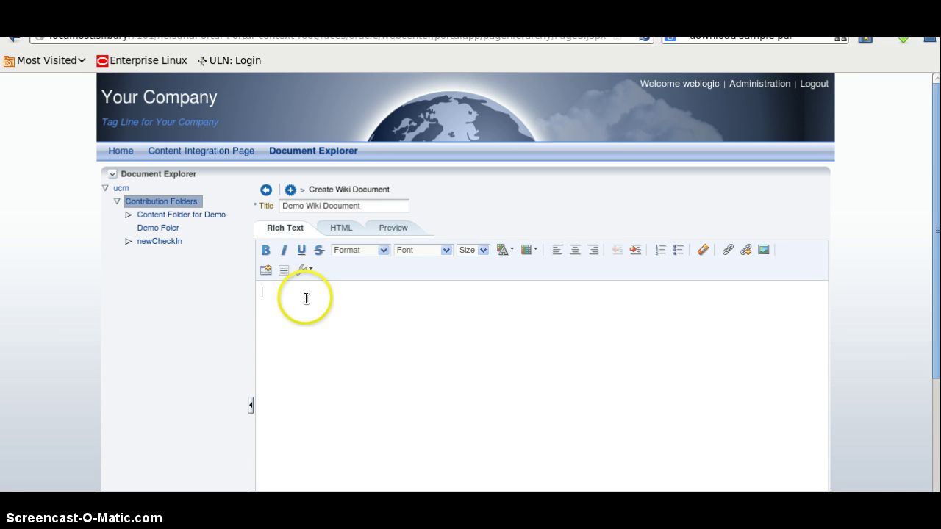
text(This is demo wiki document)
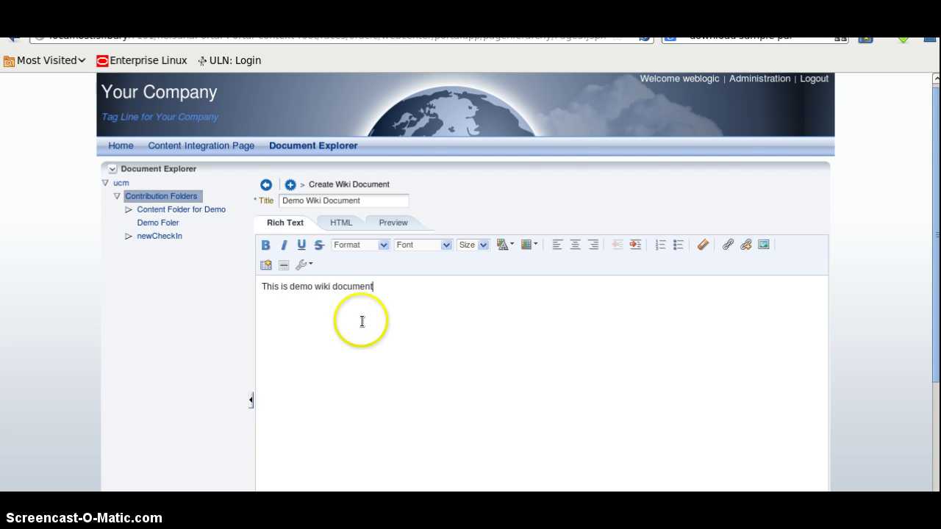
scroll(514, 367, down, 4)
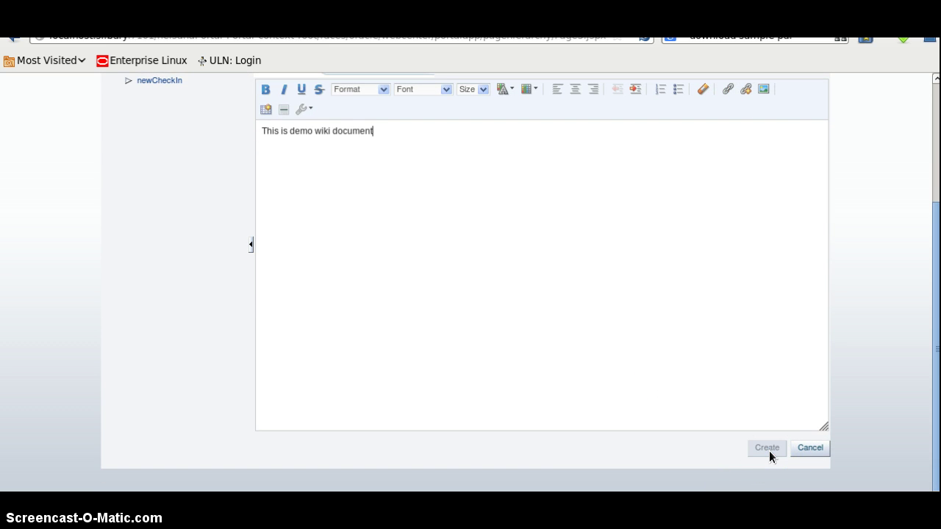
click(768, 449)
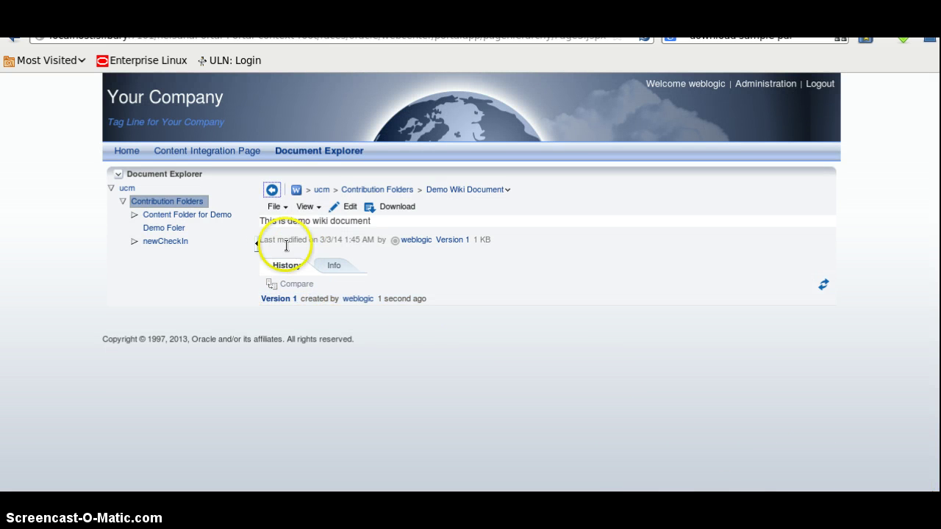
- Edit the new wiki document so its text reads "This is demo edit wiki document" and save it
click(347, 208)
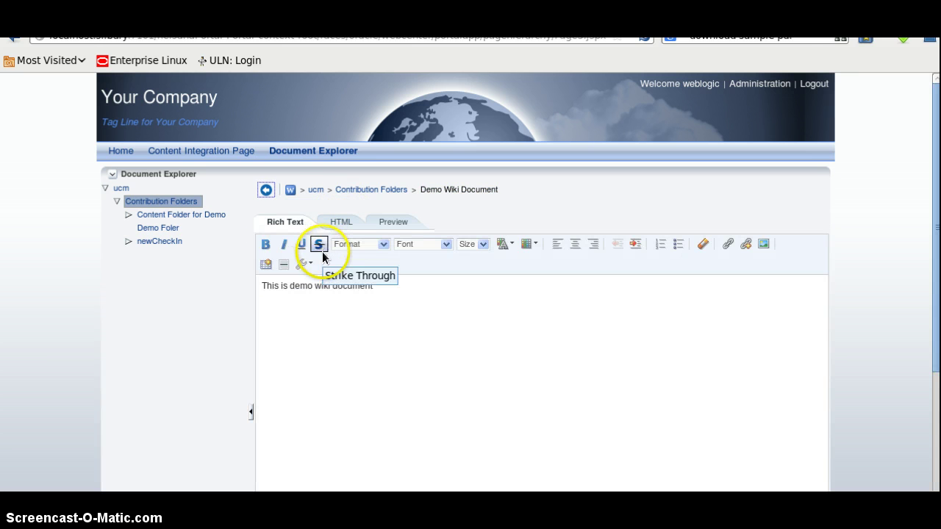
click(316, 288)
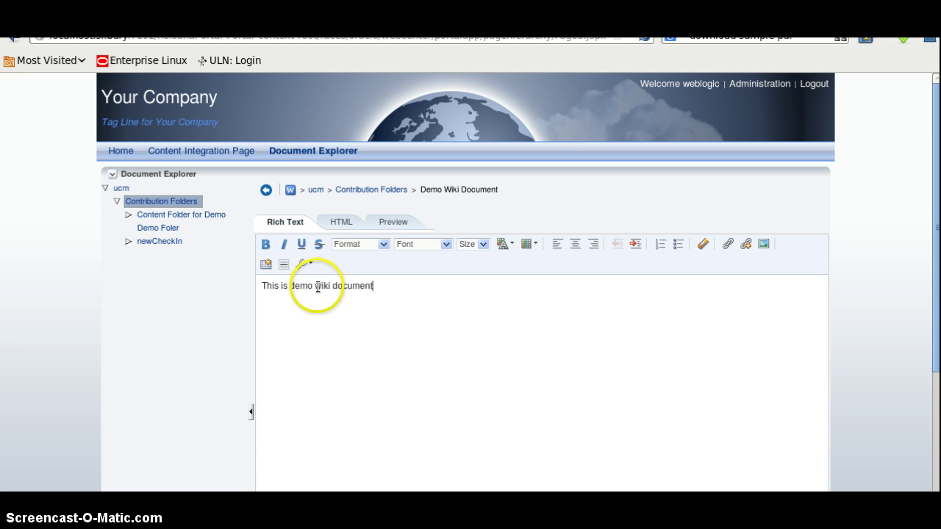
text(edit)
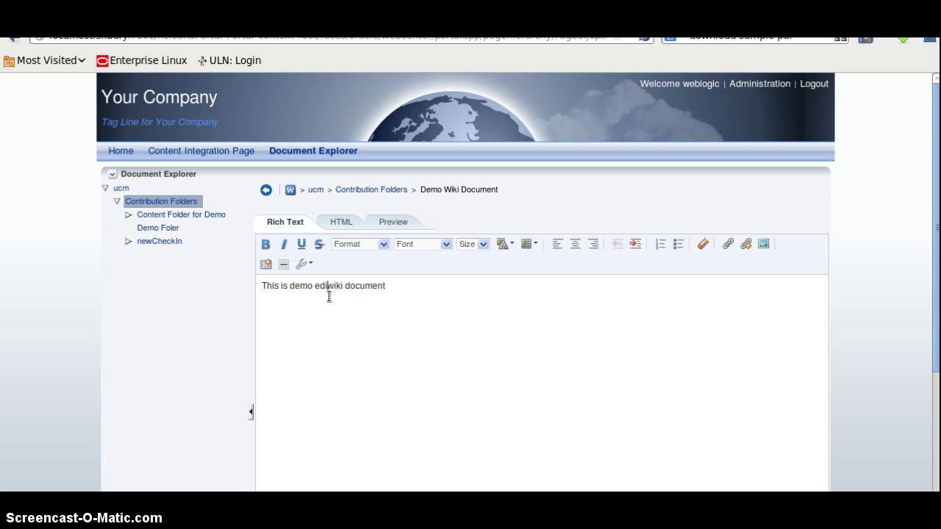
scroll(842, 441, down, 3)
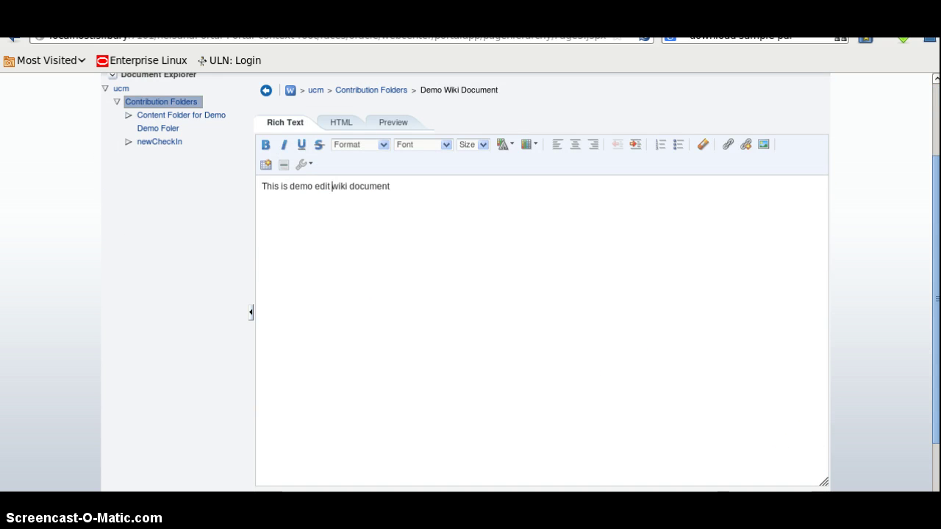
scroll(739, 471, down, 2)
click(737, 439)
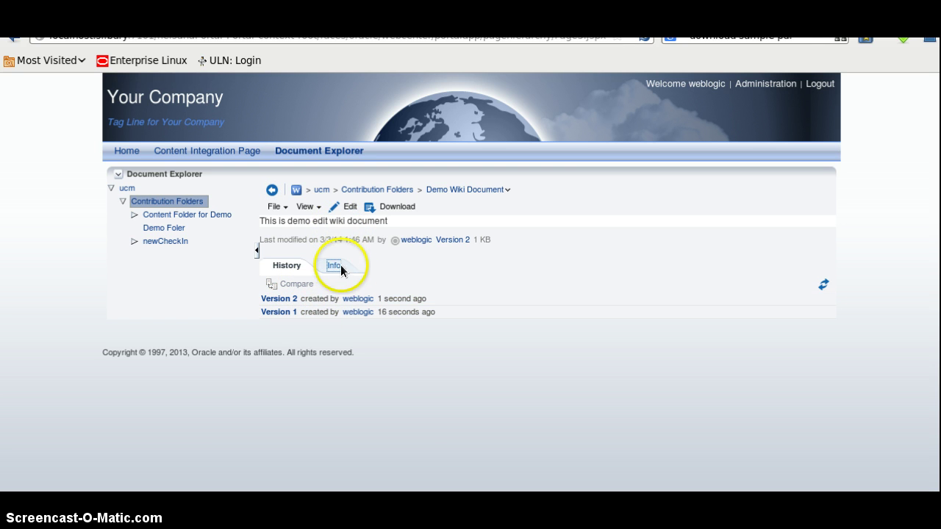
- View the wiki document's basic info and download Demo Wiki Document.htm, choosing to save the file
click(365, 281)
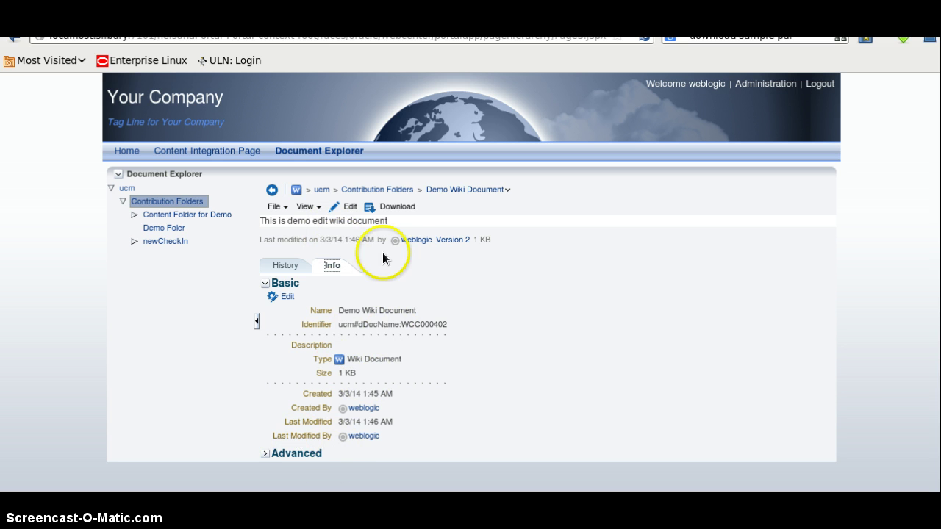
click(399, 208)
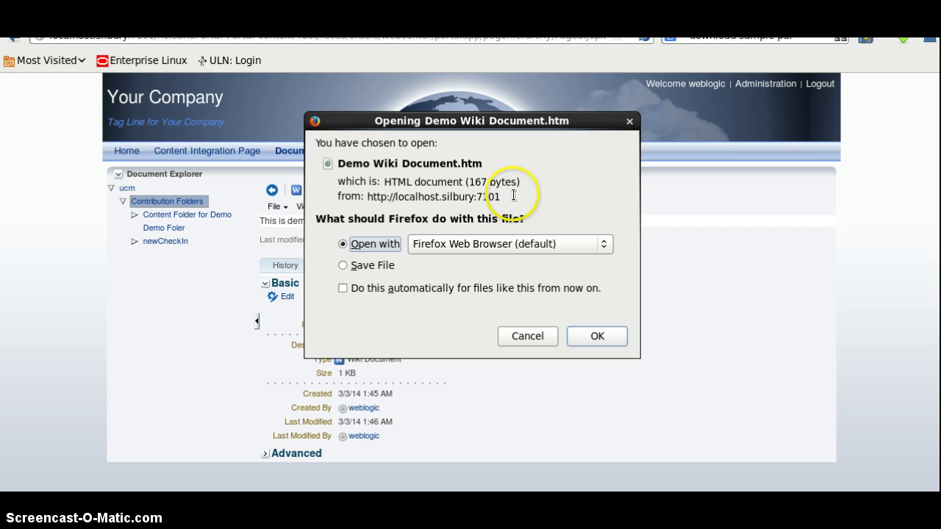
click(370, 268)
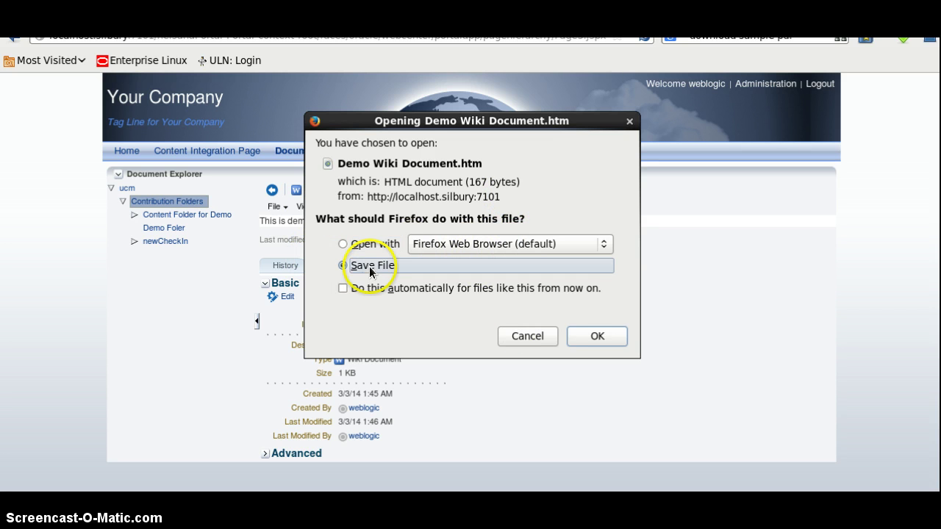
click(588, 334)
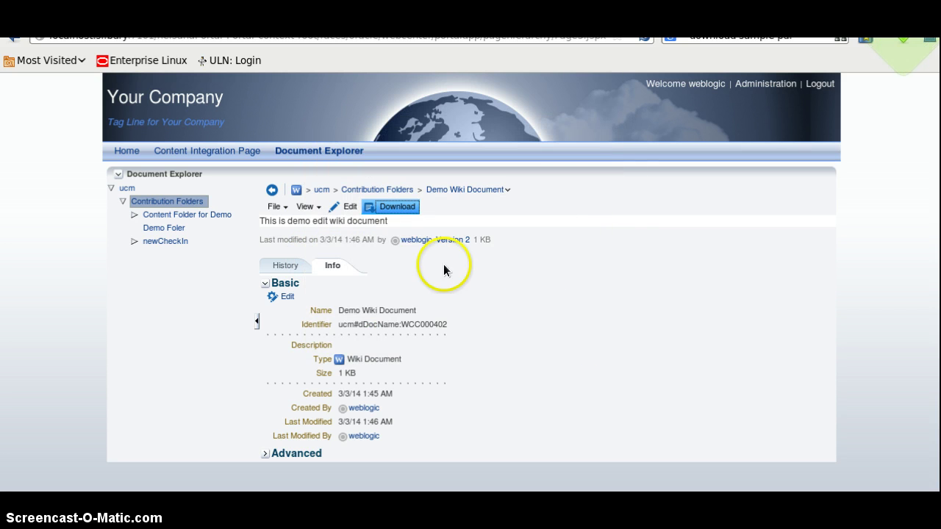
- Return to Contribution Folders and show the Size and Date Created columns in its file list
click(388, 193)
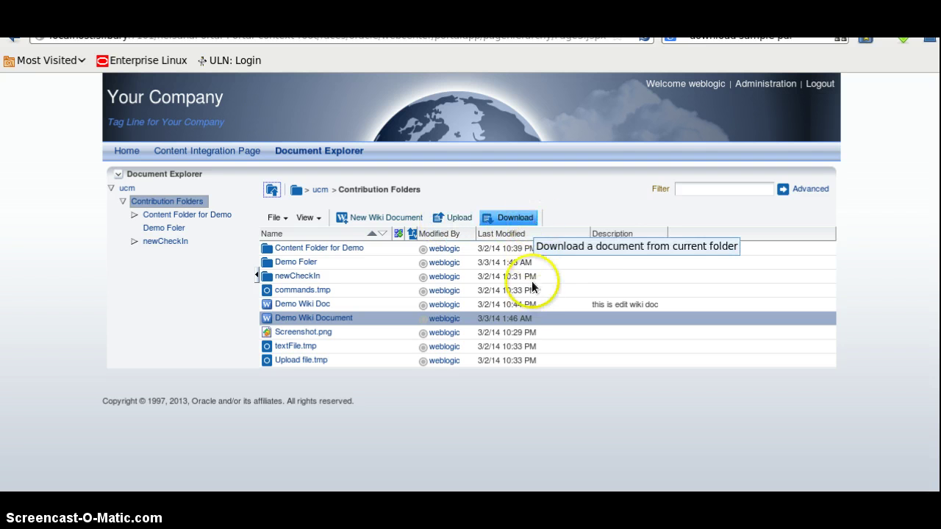
drag(407, 233, 308, 234)
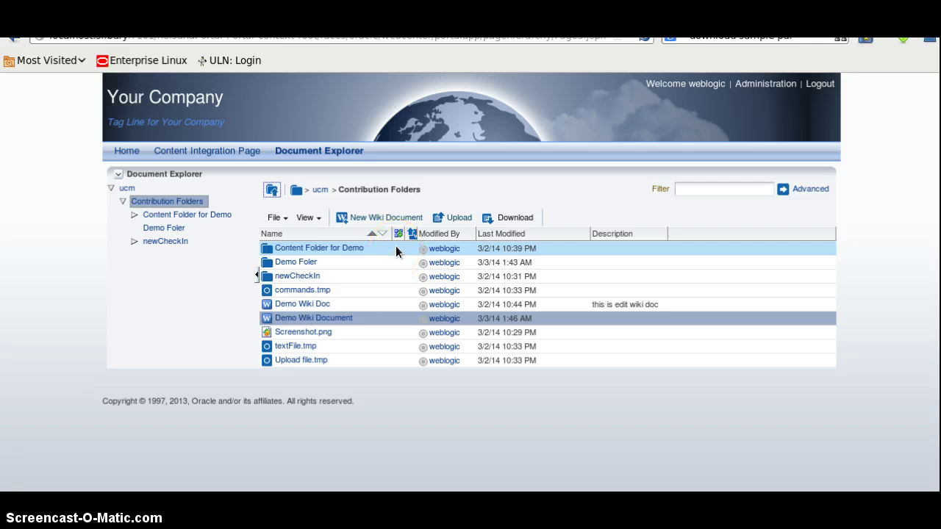
click(315, 218)
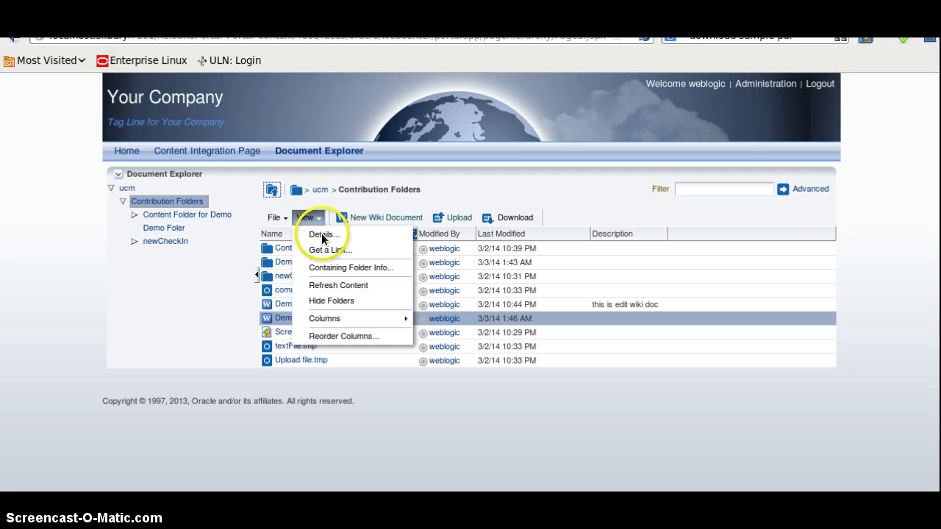
mouse_move(346, 316)
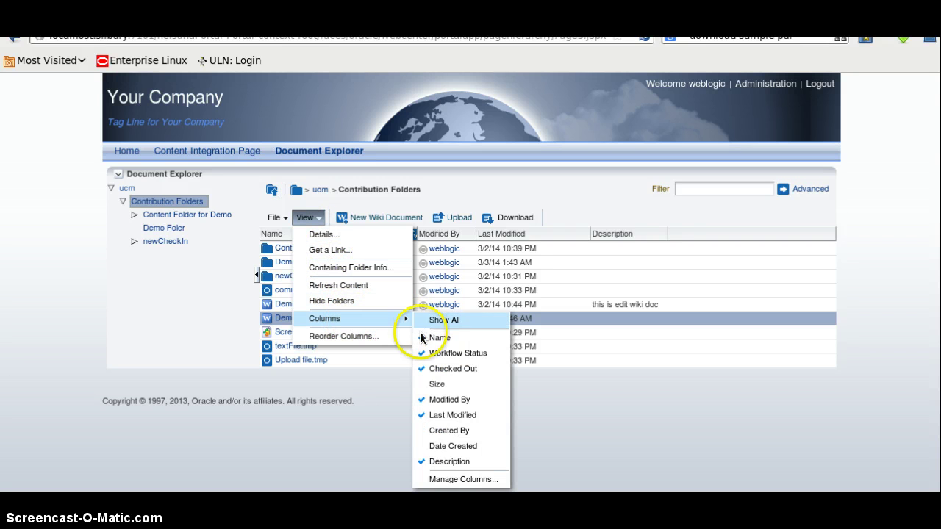
click(424, 385)
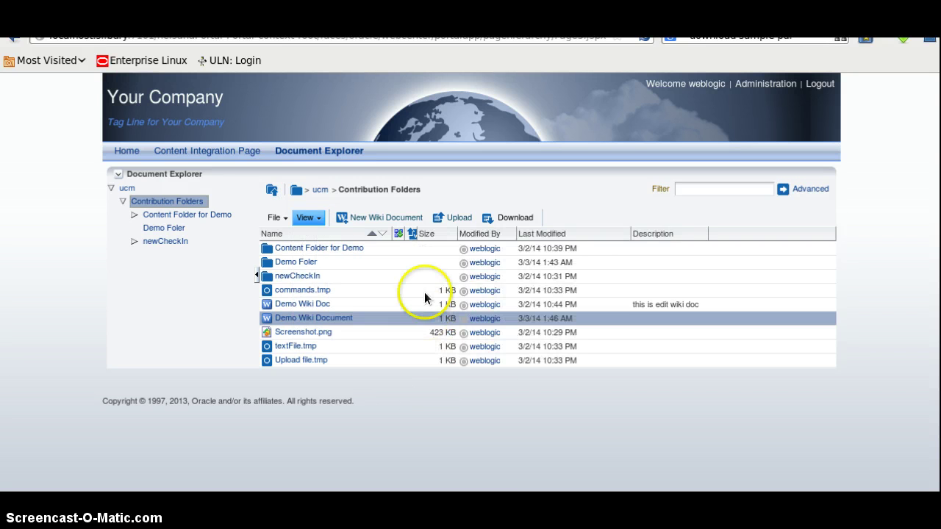
click(319, 217)
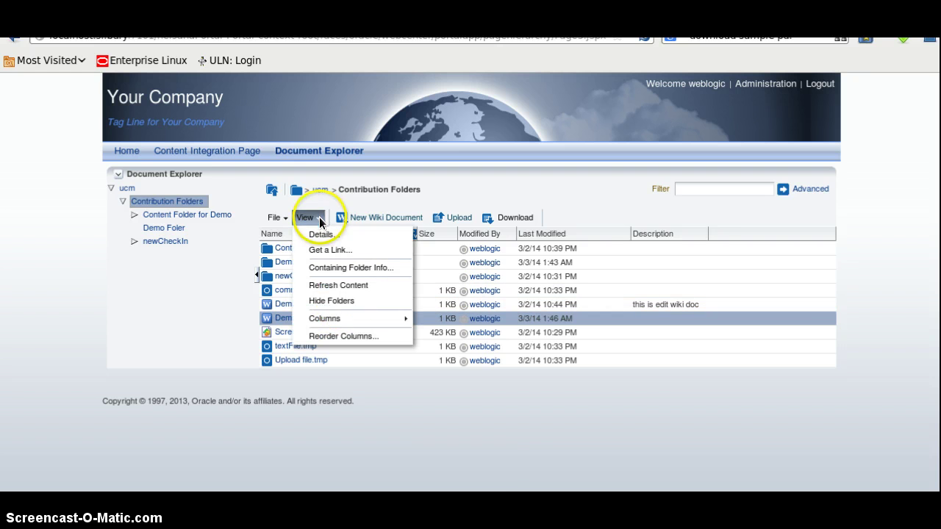
mouse_move(395, 319)
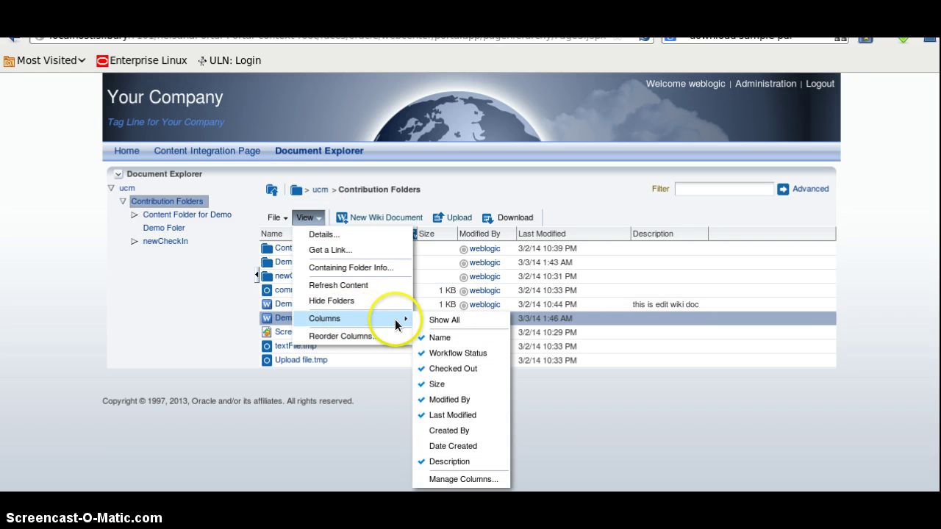
click(447, 445)
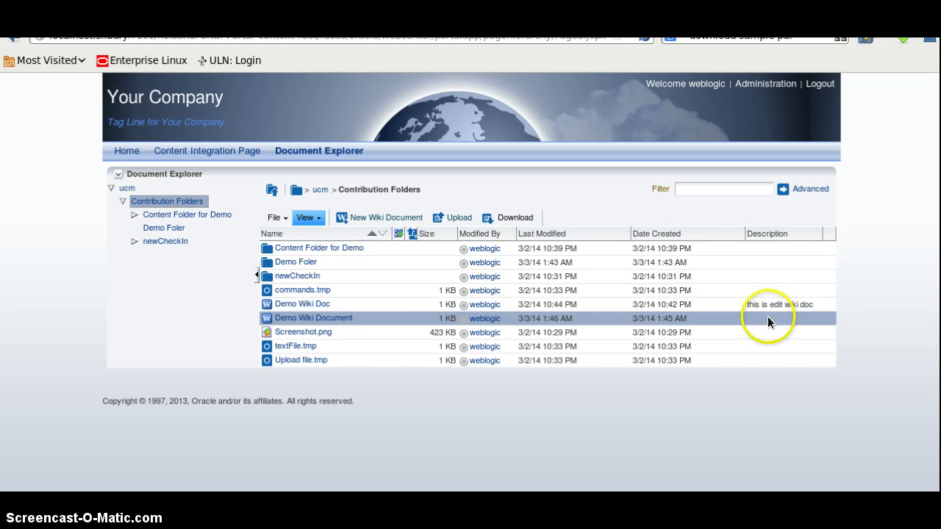
- Reorder the file list columns so that Workflow Status comes directly after Checked Out
click(309, 217)
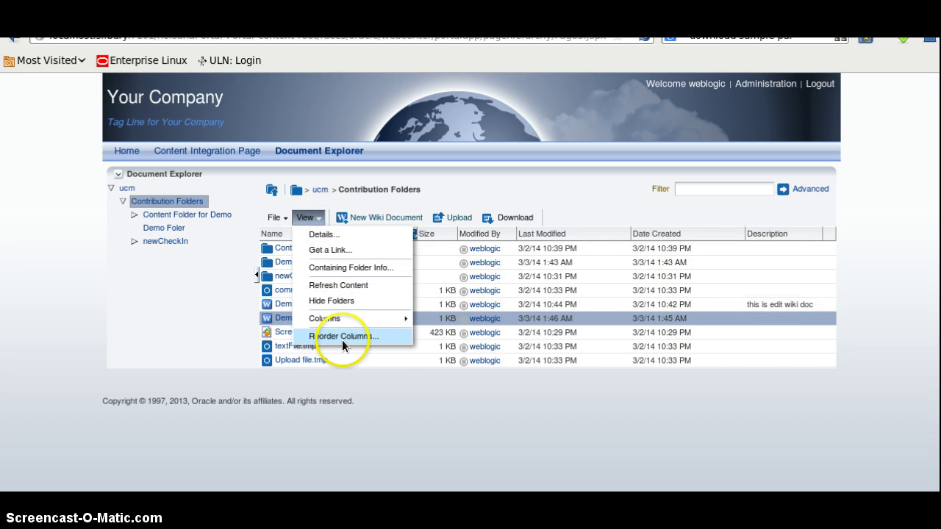
click(342, 337)
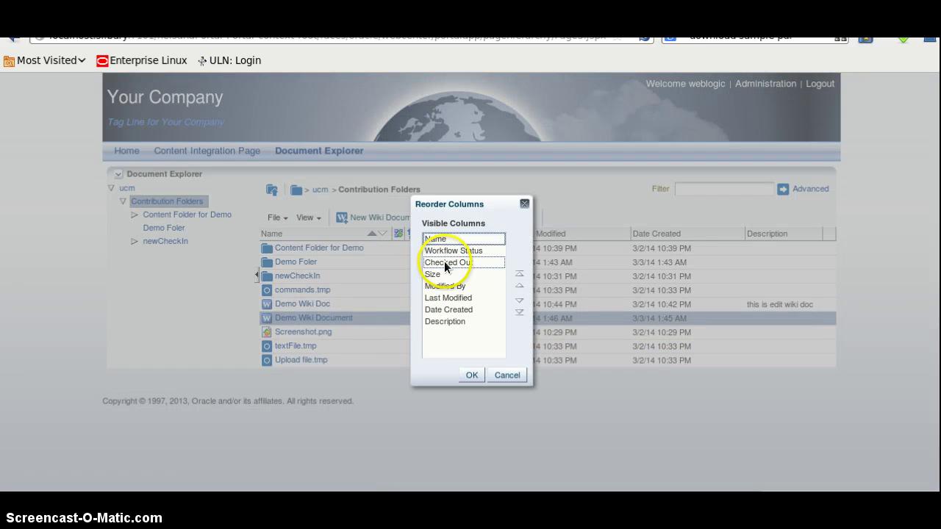
click(484, 252)
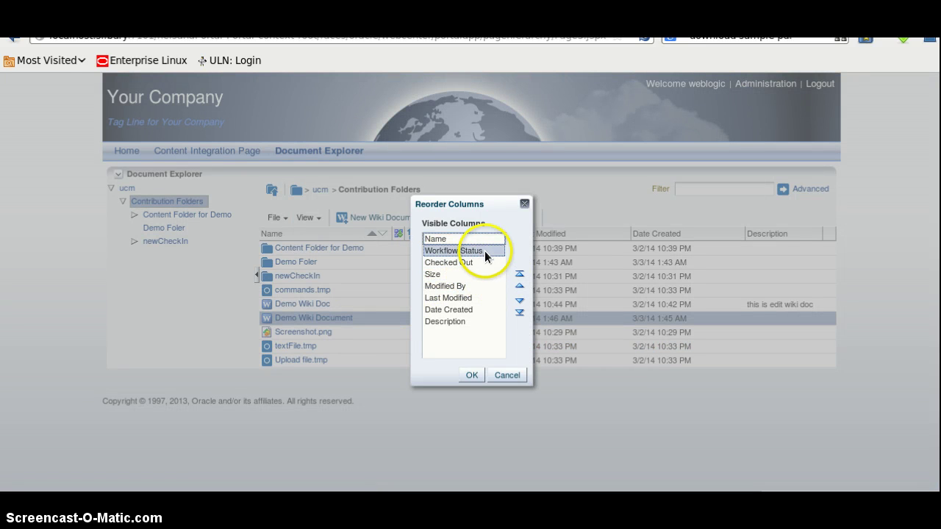
click(520, 298)
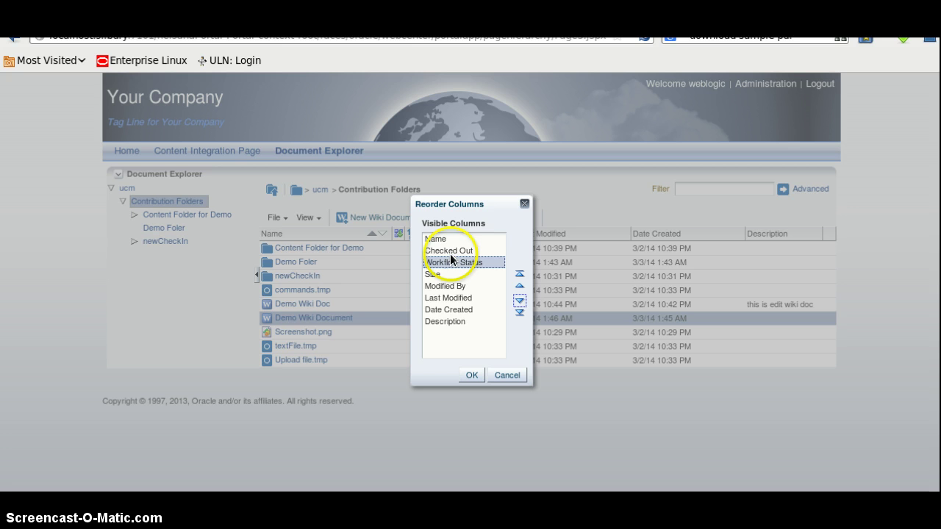
click(479, 373)
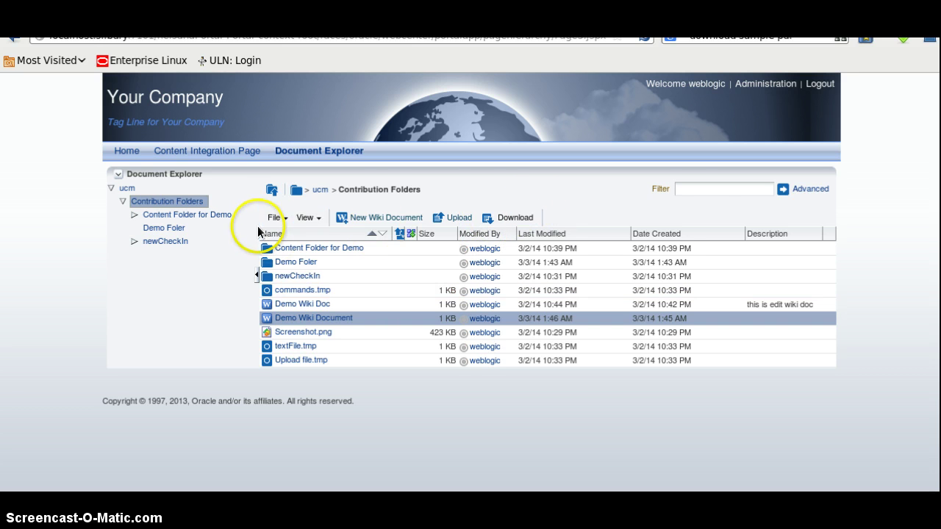
- Filter the Contribution Folders content by the file name "textFile" and return to the ucm root folder
click(685, 190)
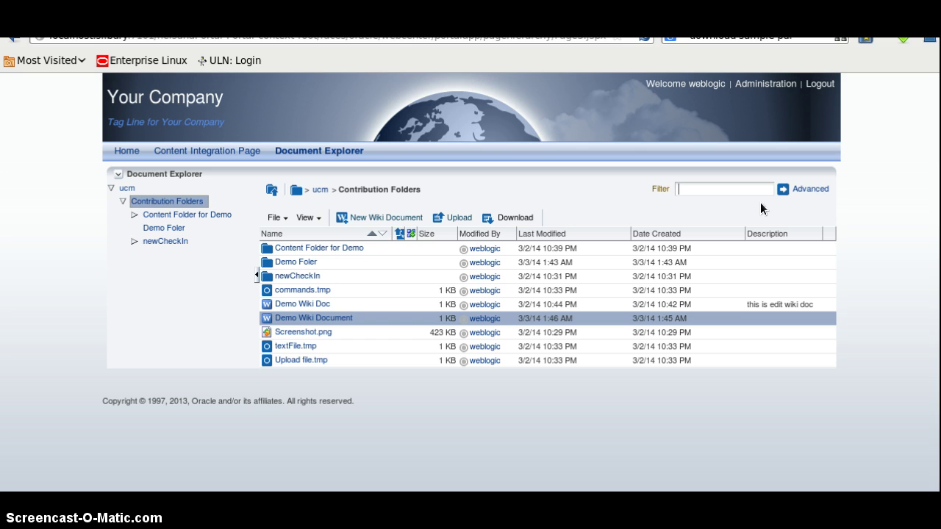
text(textFile)
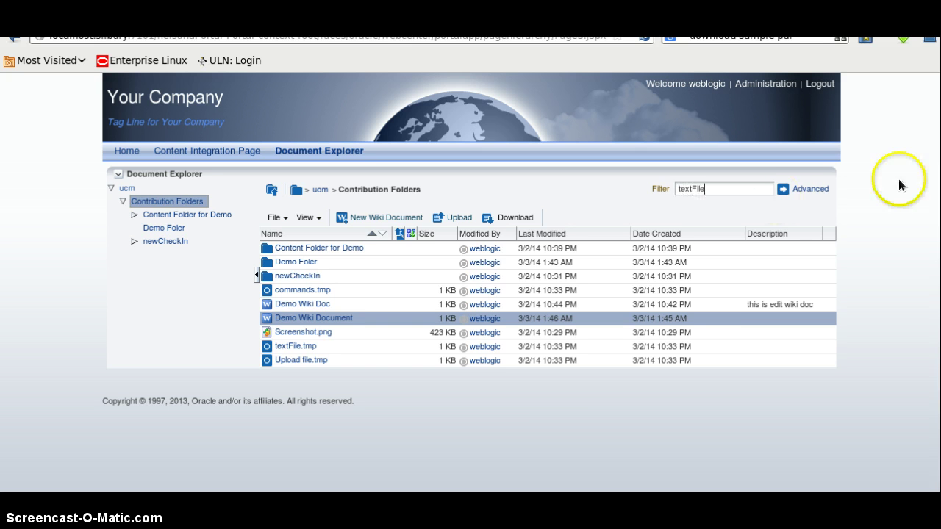
click(786, 189)
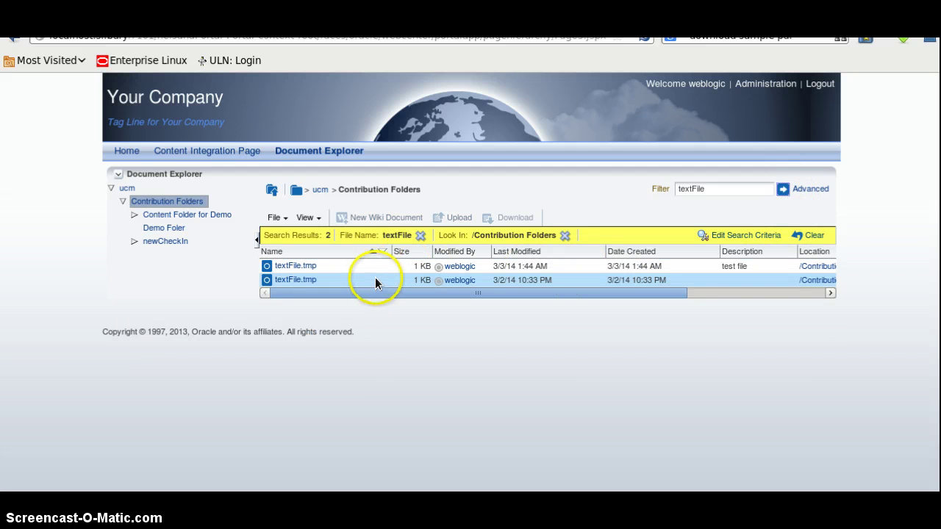
click(321, 191)
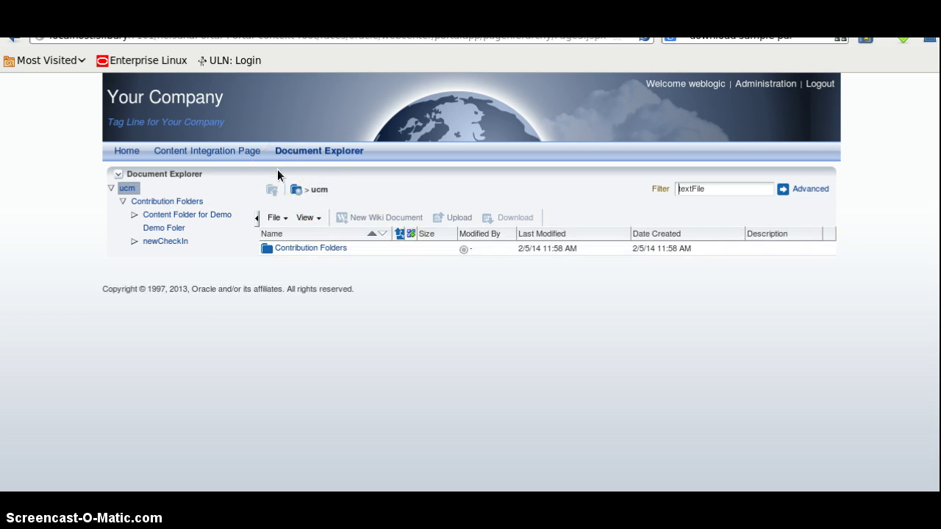
click(295, 189)
click(295, 276)
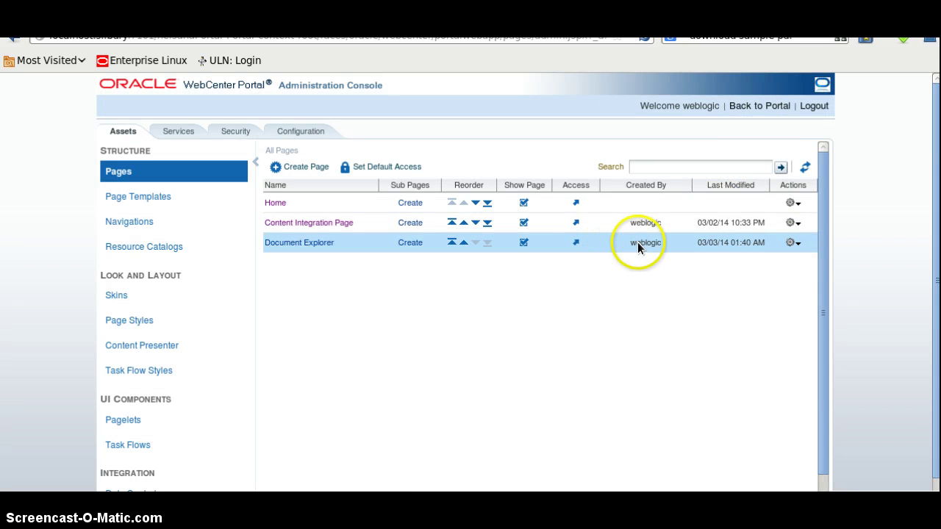
- Open the Document Explorer page for editing from the Administration Console, view its available layouts and close the editor without changes
click(793, 245)
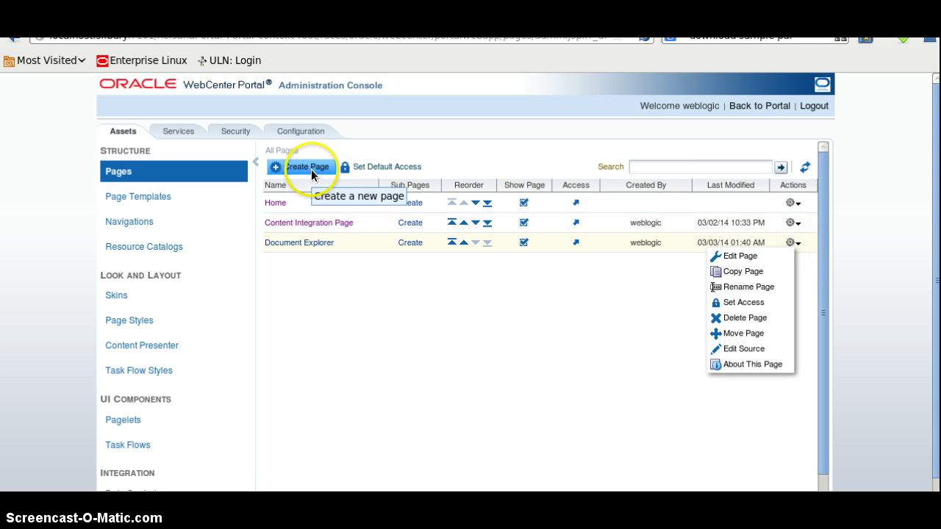
click(732, 255)
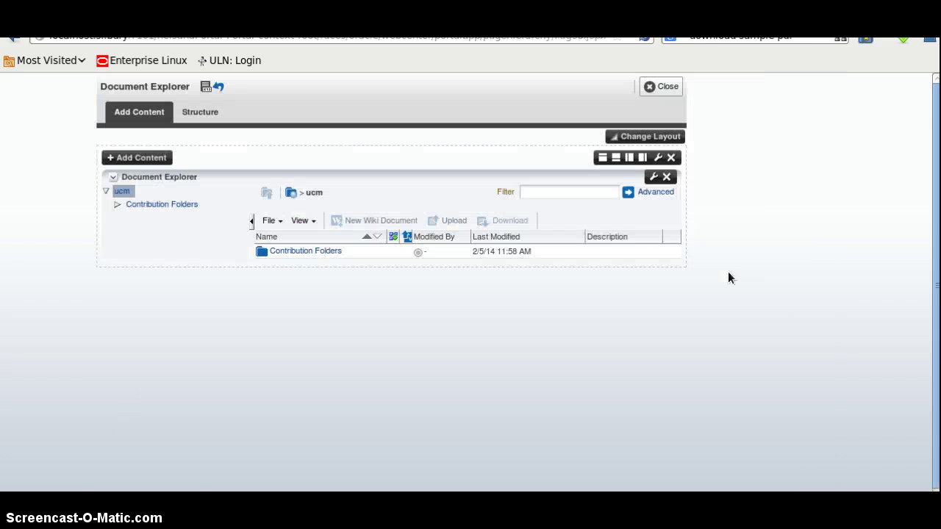
click(669, 140)
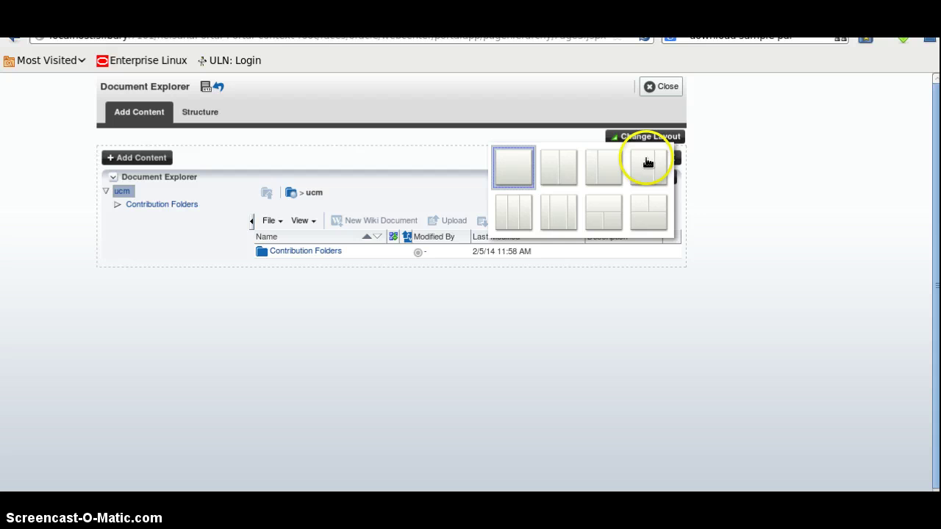
click(659, 88)
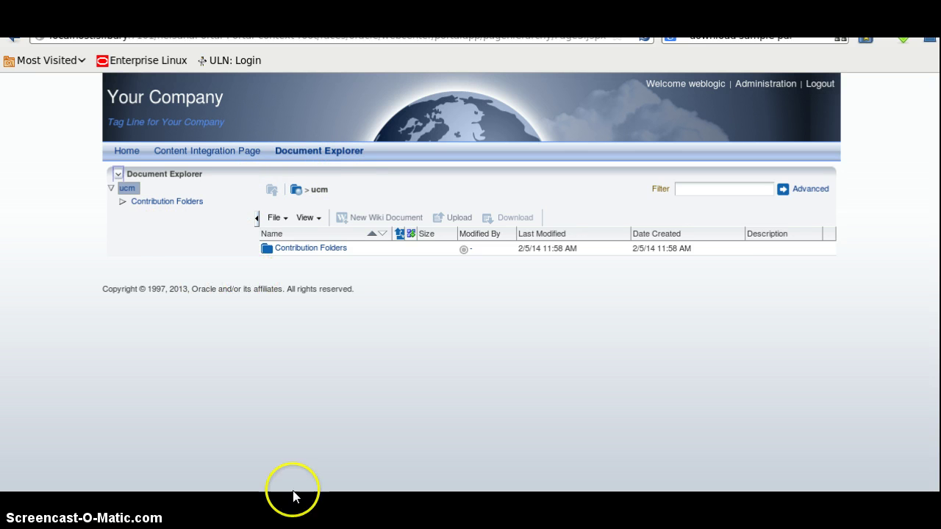
- Switch to JDeveloper to inspect the ucm content repository connection in the application resources, and return to the portal page in the browser
key(alt+Tab)
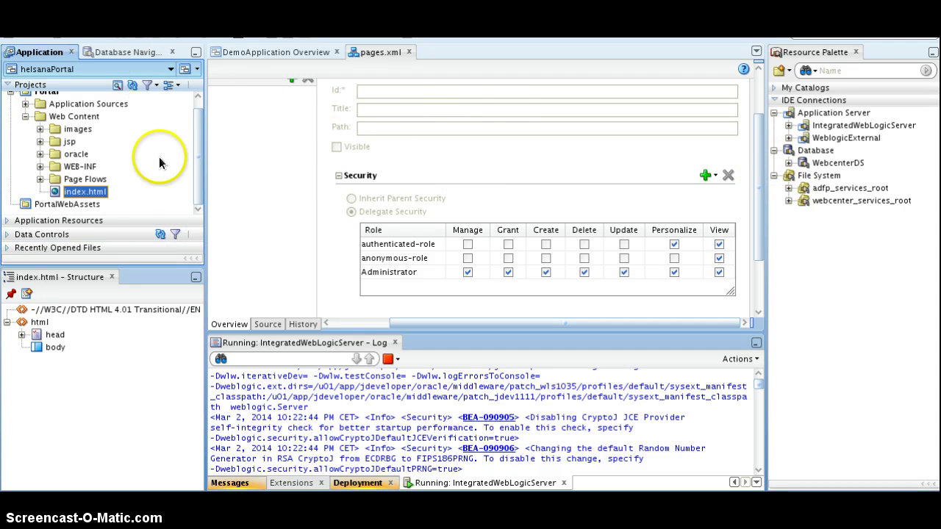
click(7, 222)
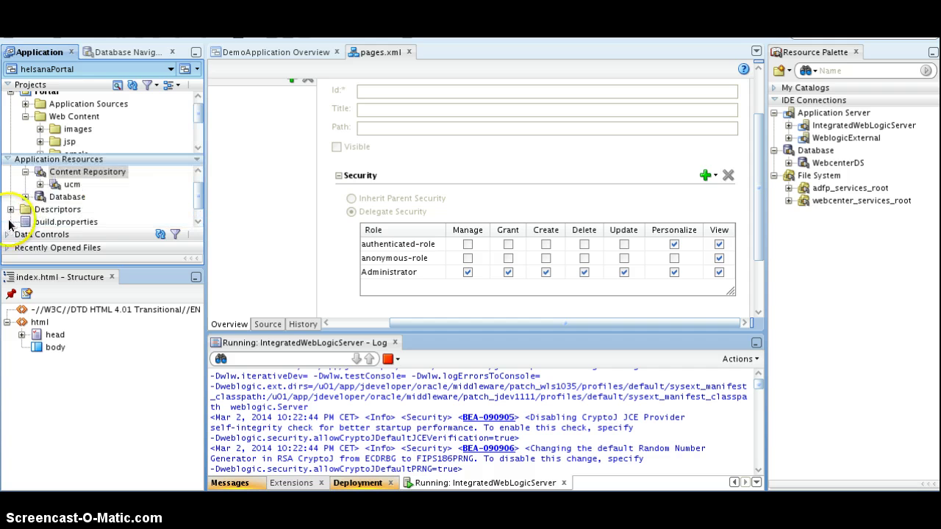
click(57, 186)
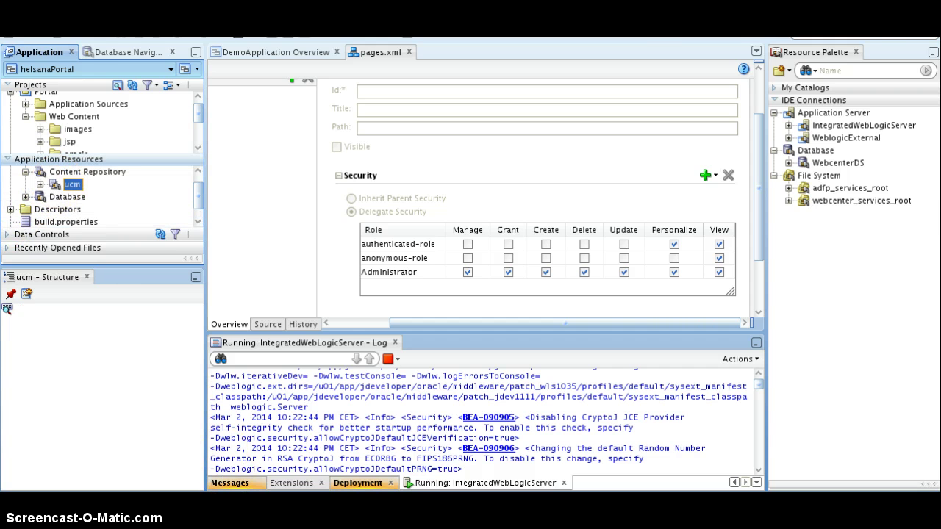
key(alt+Tab)
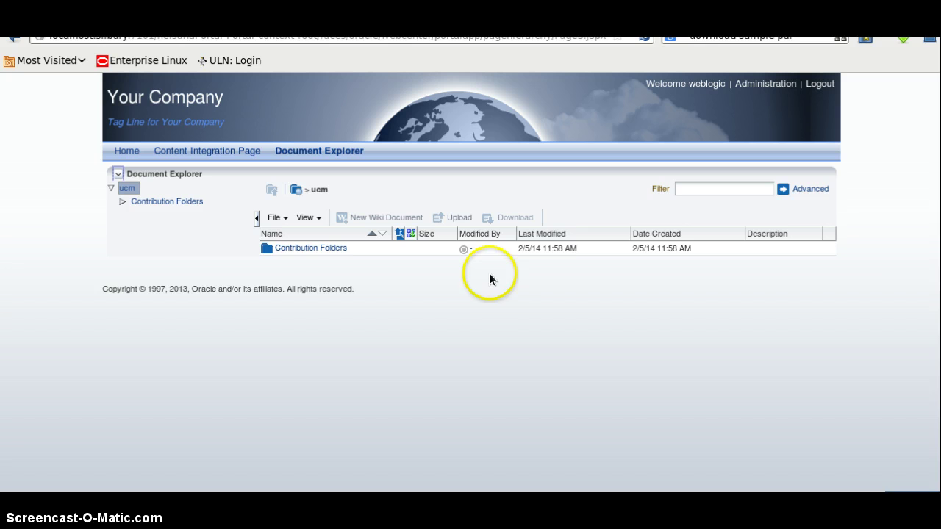